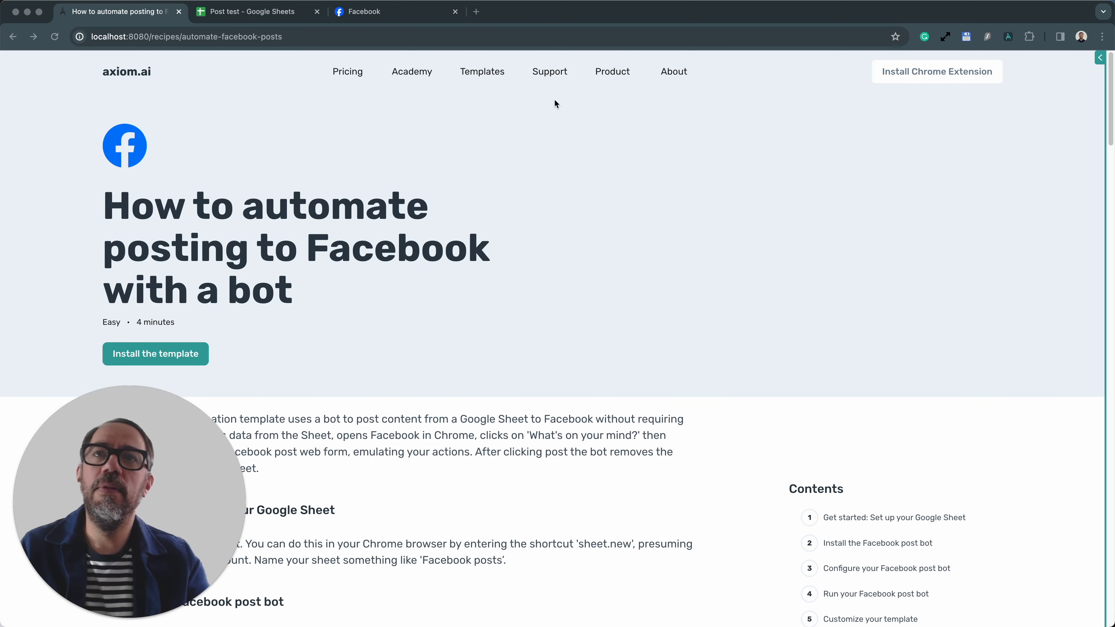
- Switch to the Facebook tab and open the post composer and its photo attachment option
left_click(373, 19)
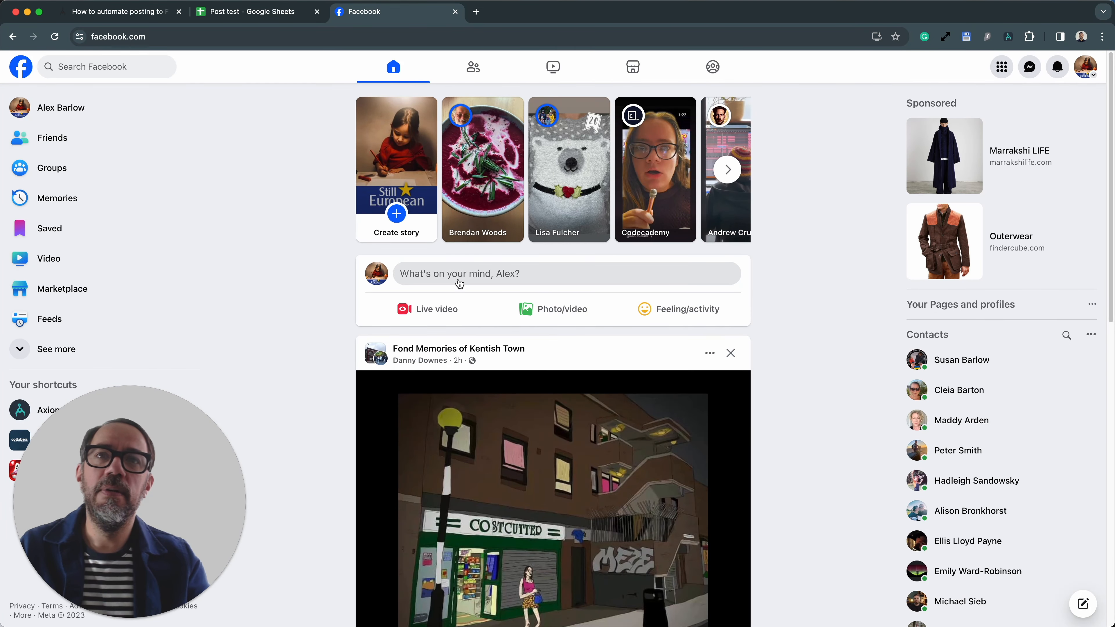
left_click(568, 286)
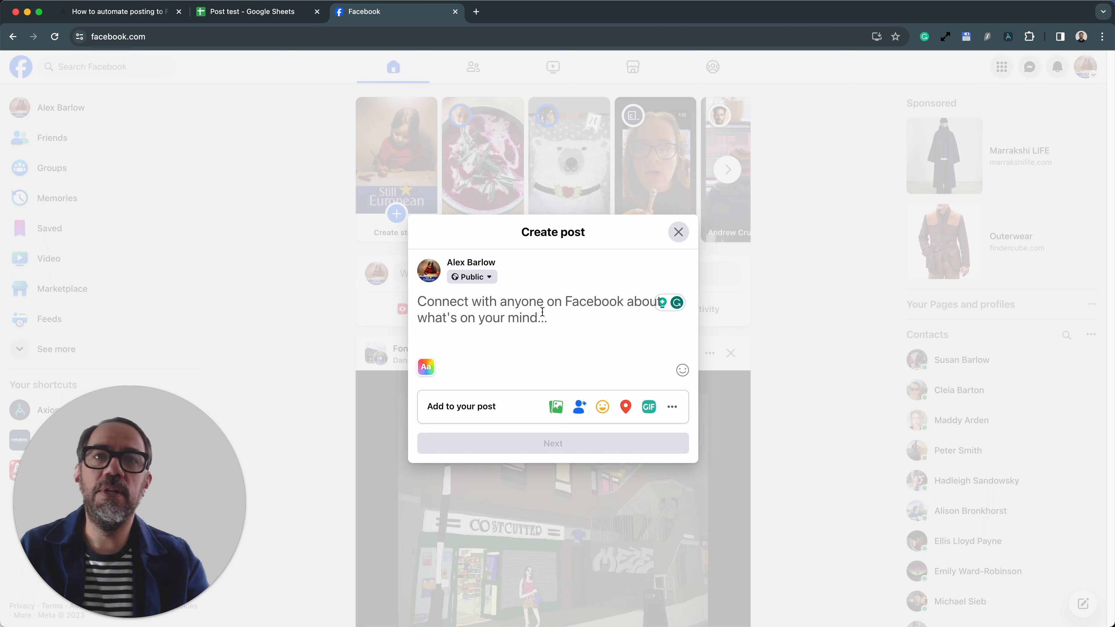
left_click(554, 407)
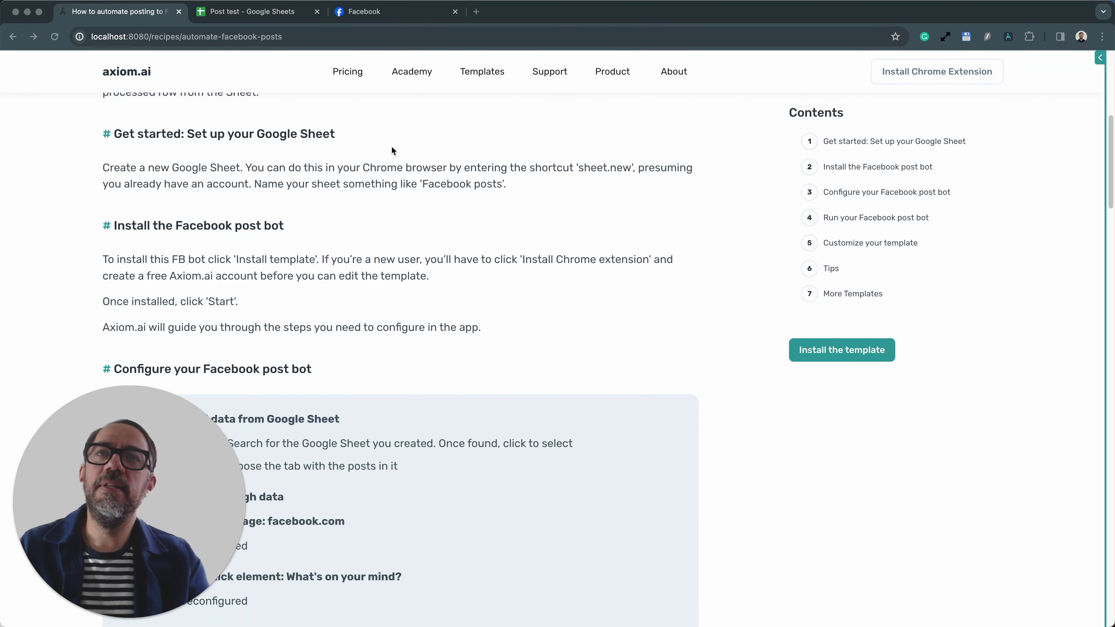
- Switch to the Post test spreadsheet and review the post title, message and image path cells in row 1
left_click(356, 133)
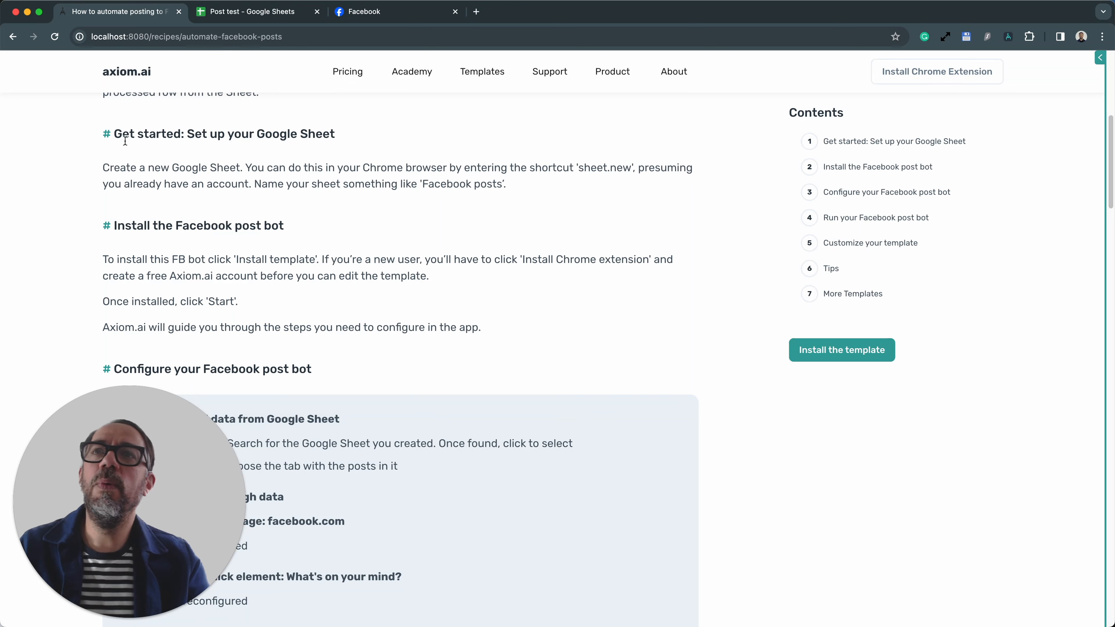
left_click(274, 18)
left_click(162, 190)
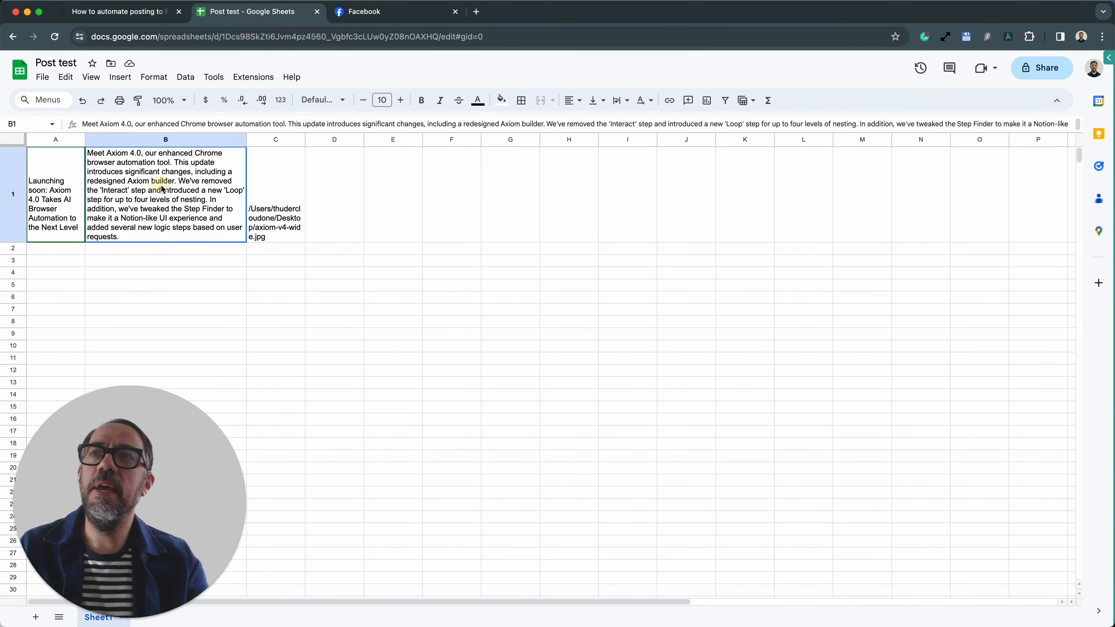
left_click(60, 190)
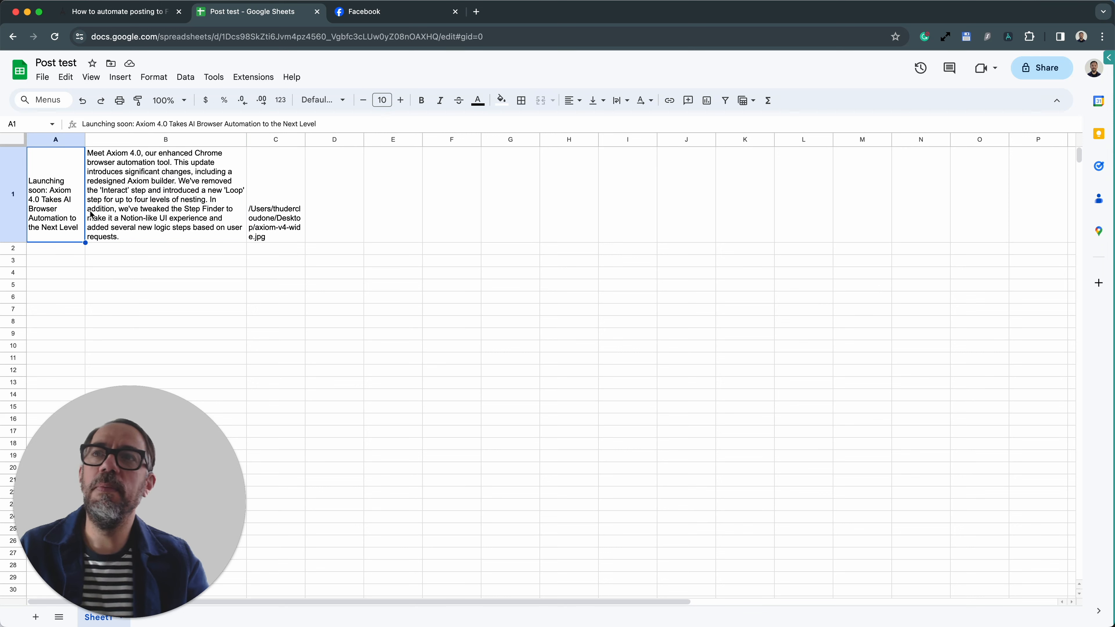
double_click(57, 205)
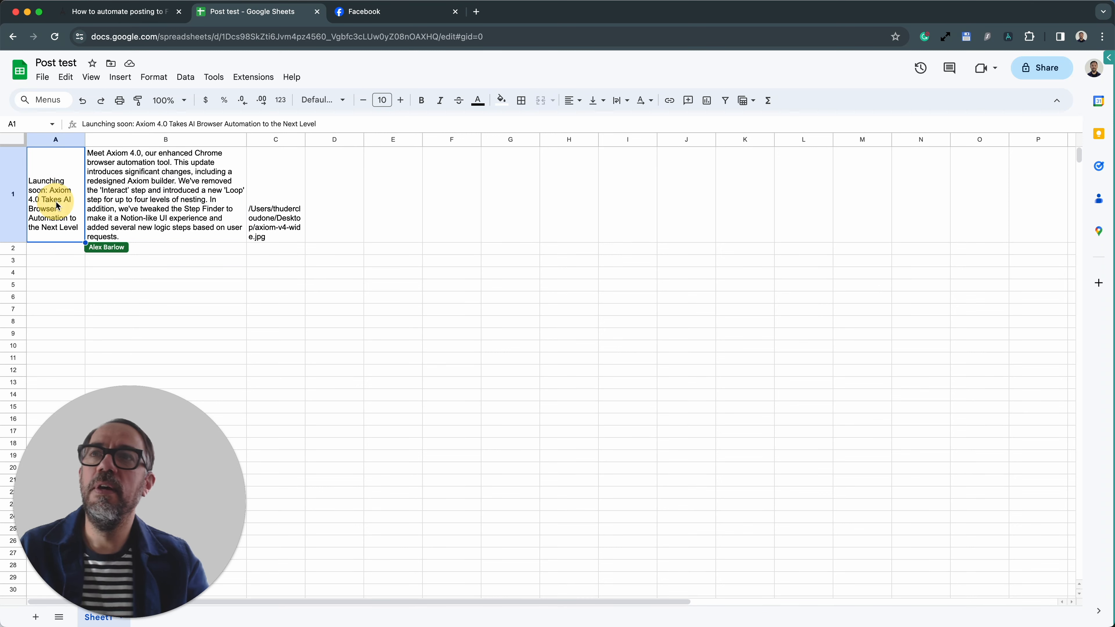
left_click(172, 302)
double_click(152, 184)
left_click(234, 263)
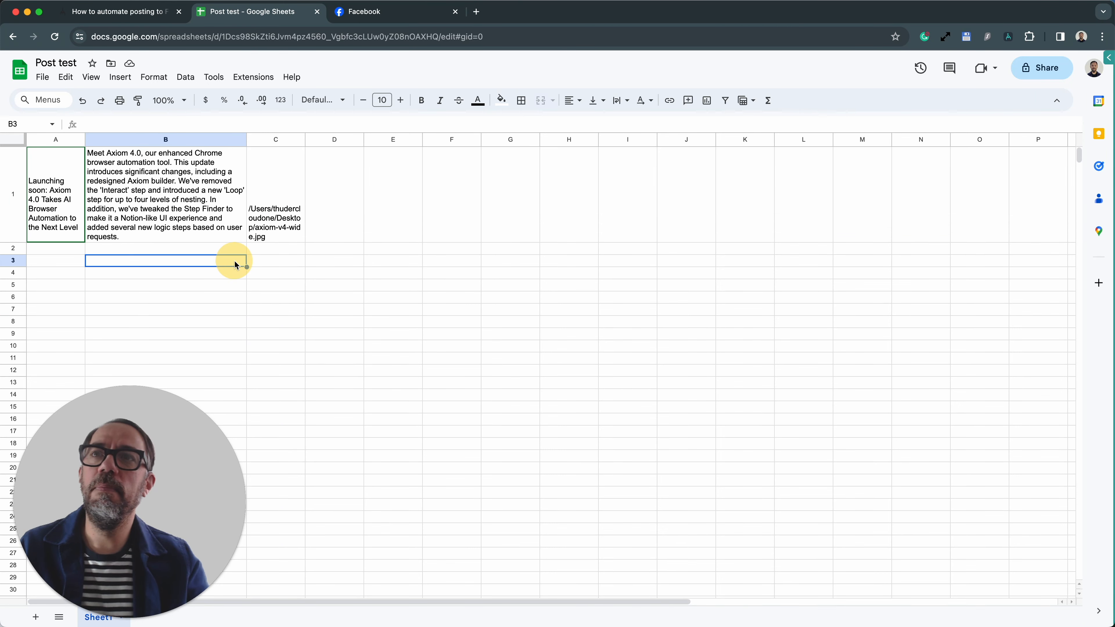
double_click(254, 231)
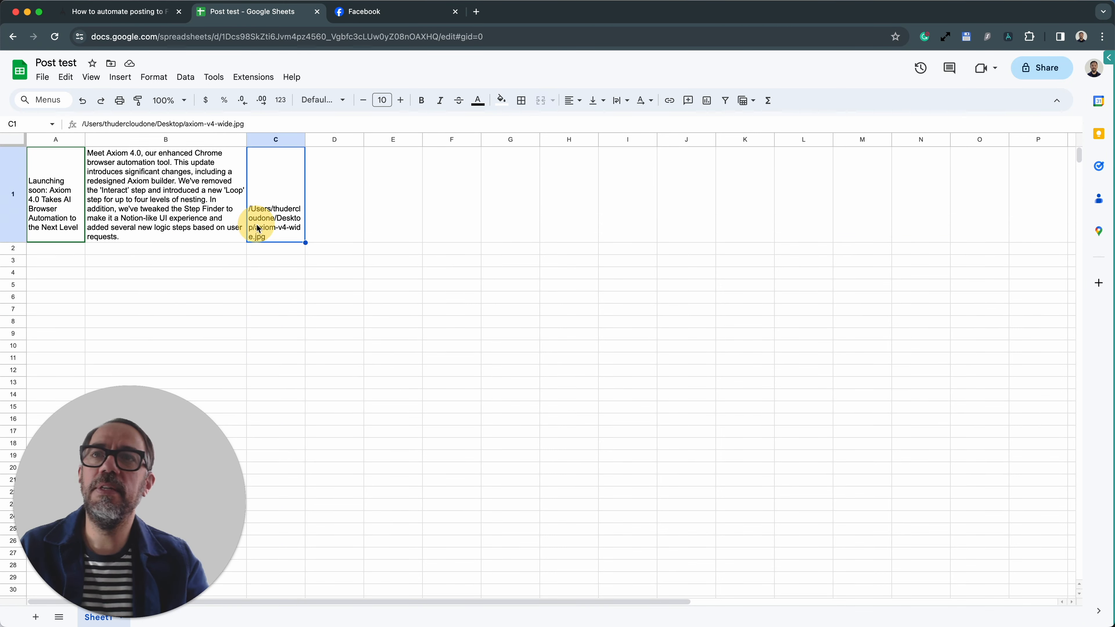
left_click(355, 325)
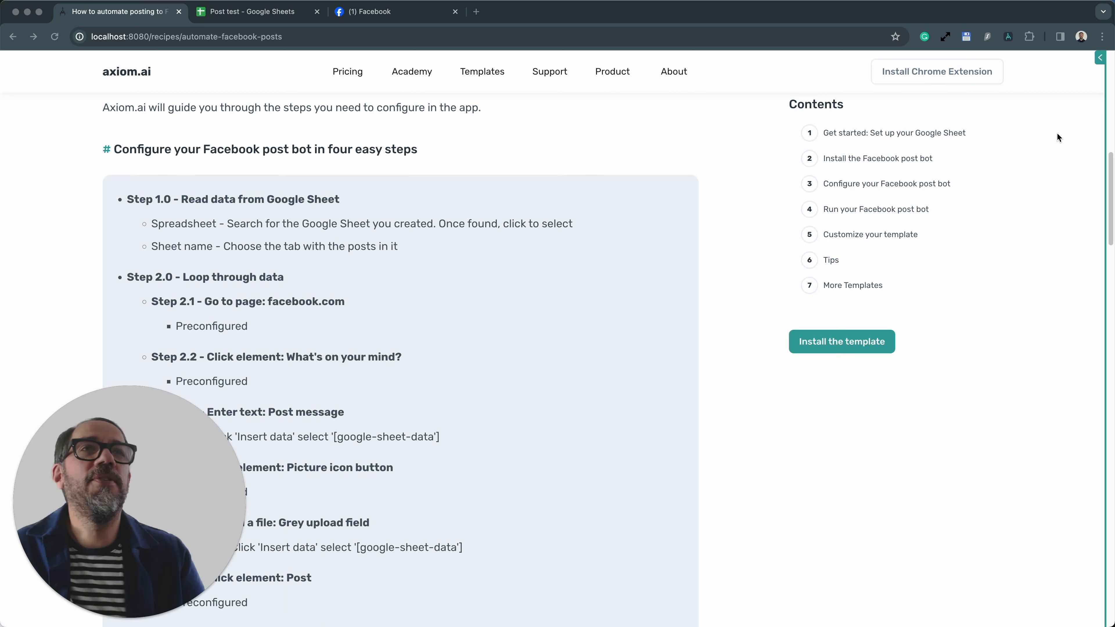
- Open the axiom.ai builder on the Facebook tab and set the bot's Read data from Google Sheet step to the Post test spreadsheet
left_click(382, 18)
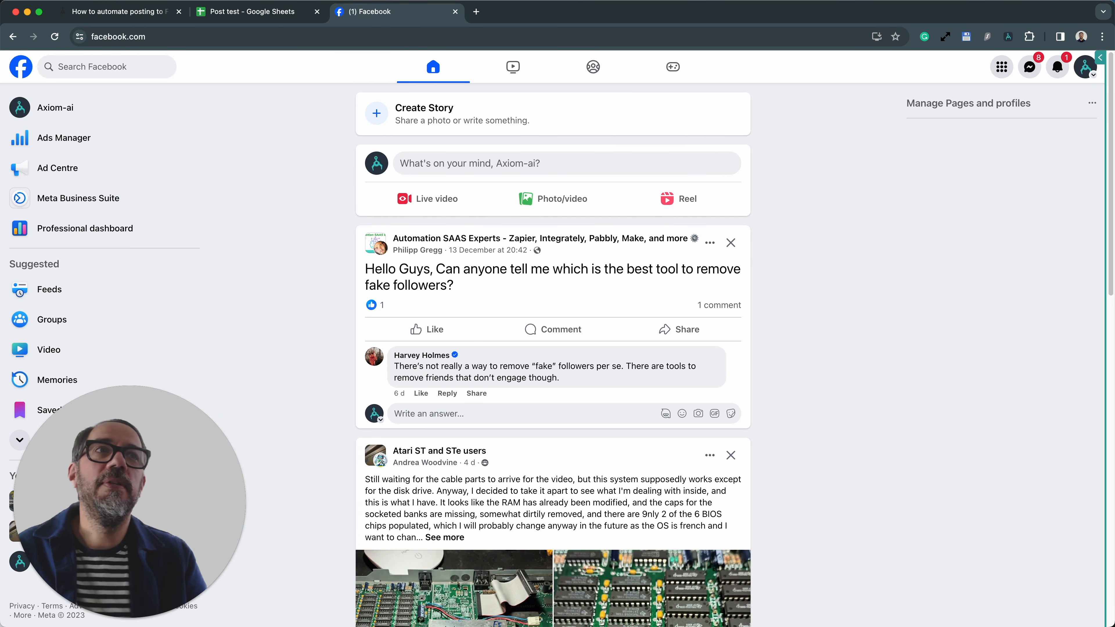
left_click(1099, 58)
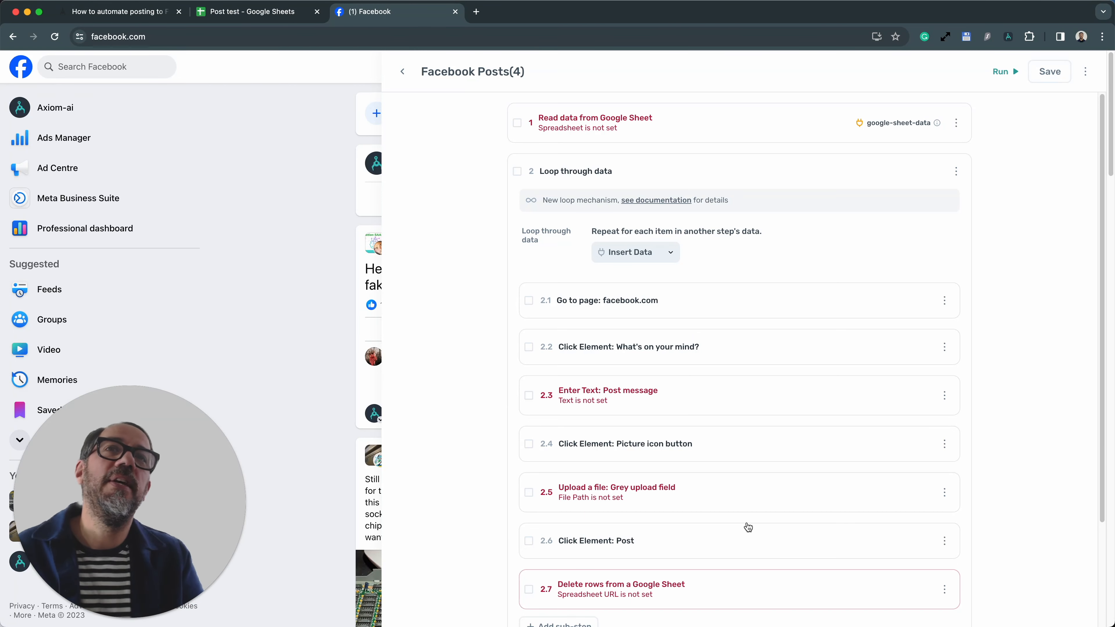
left_click(766, 115)
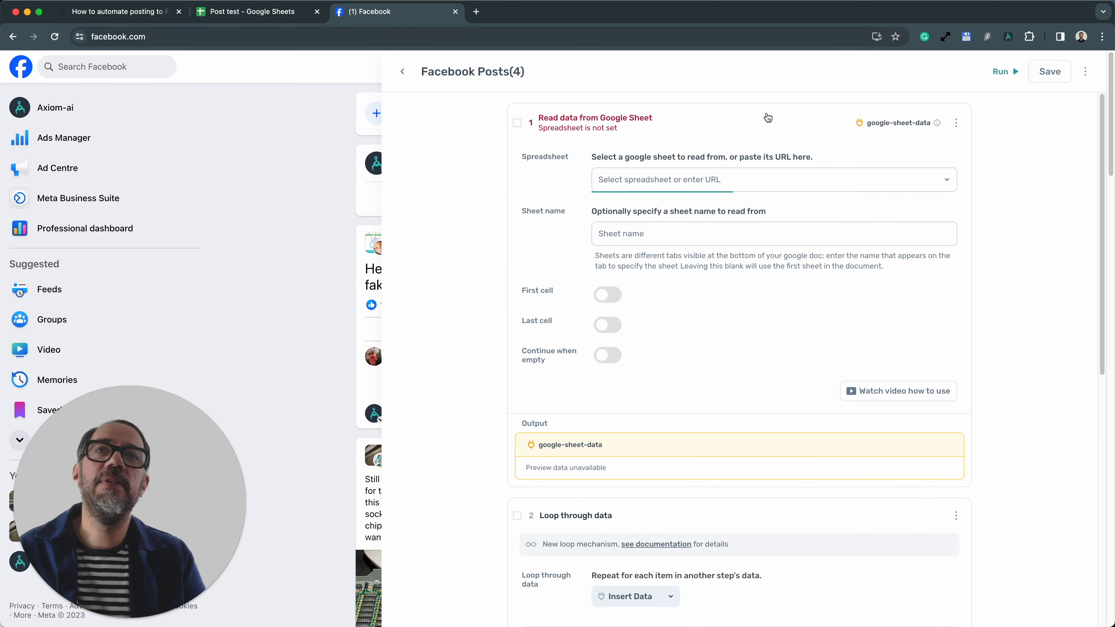
left_click(712, 177)
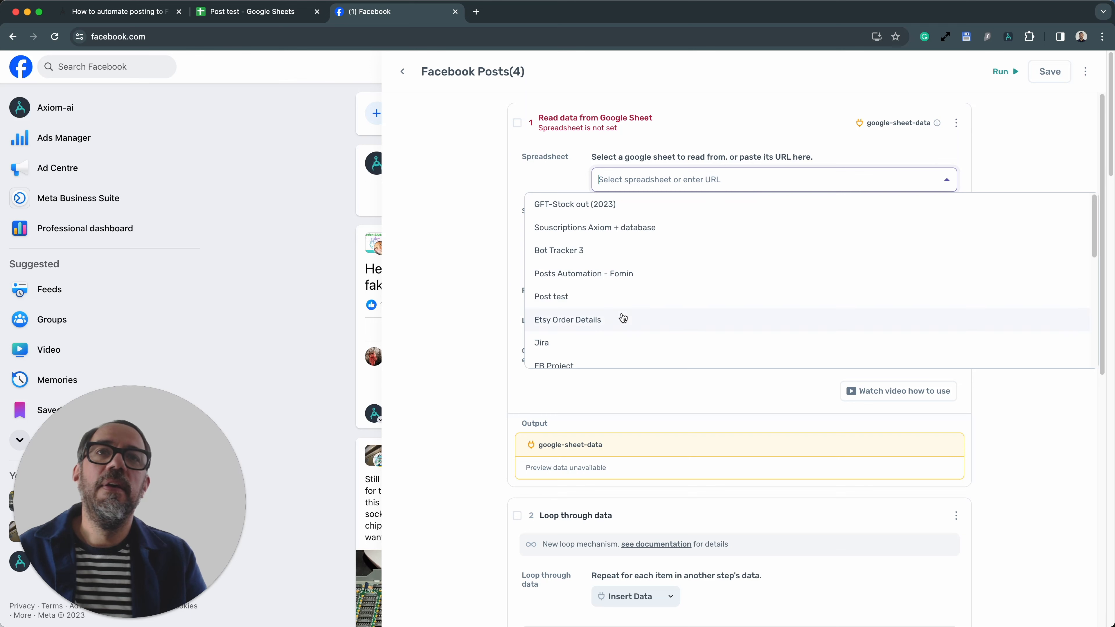
left_click(589, 304)
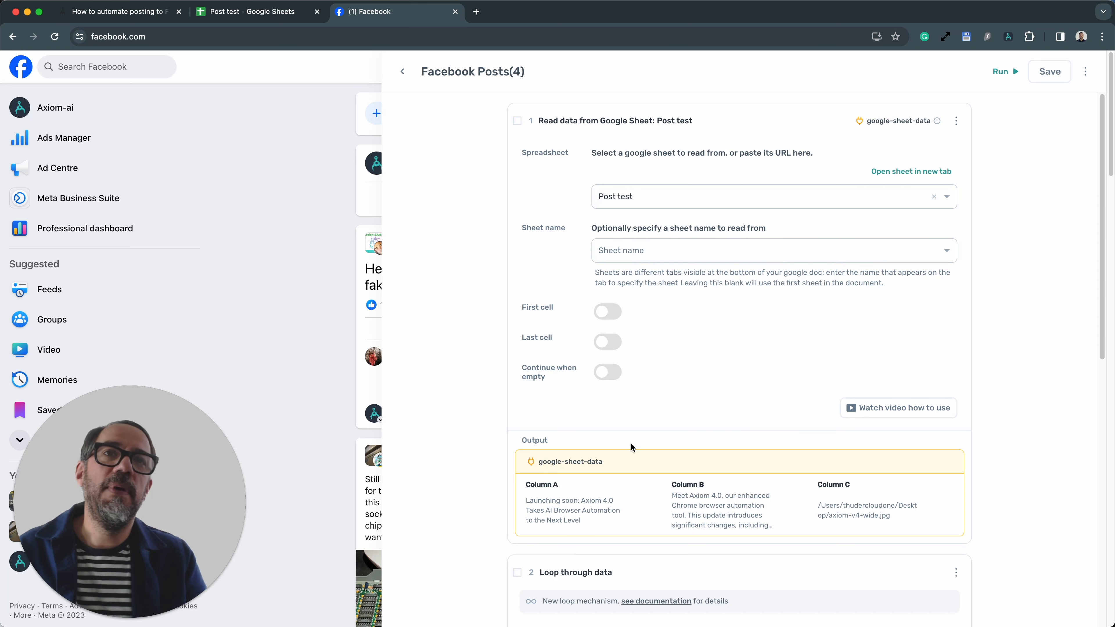
- Examine columns A, B and C in the google-sheet-data output preview and collapse the Read data from Google Sheet step
scroll(632, 450, "down", 2)
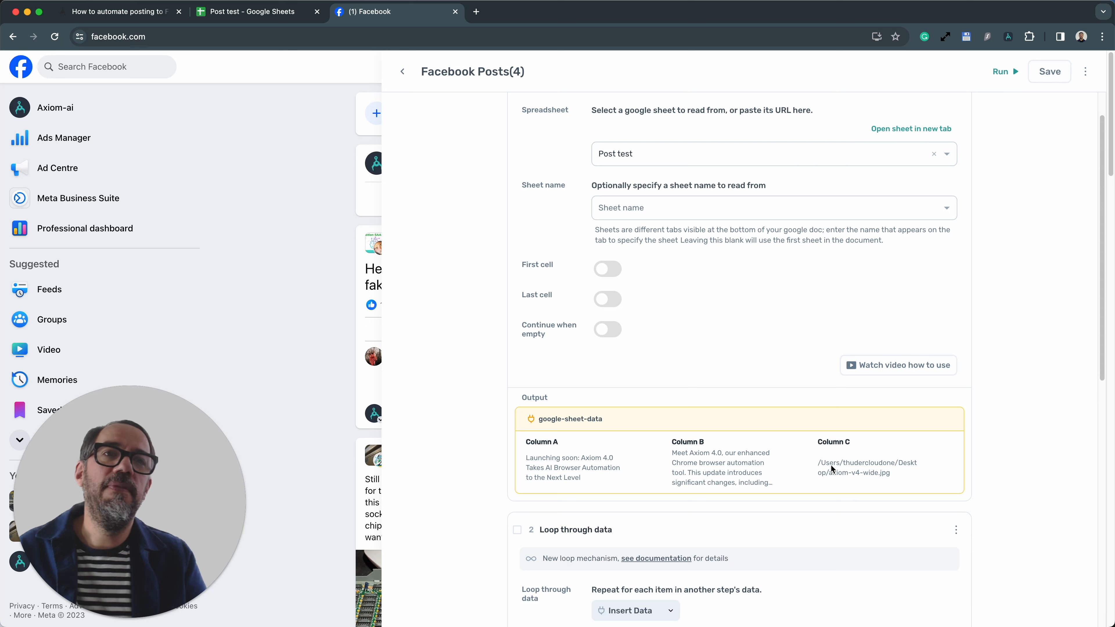
left_click_drag(550, 458, 585, 467)
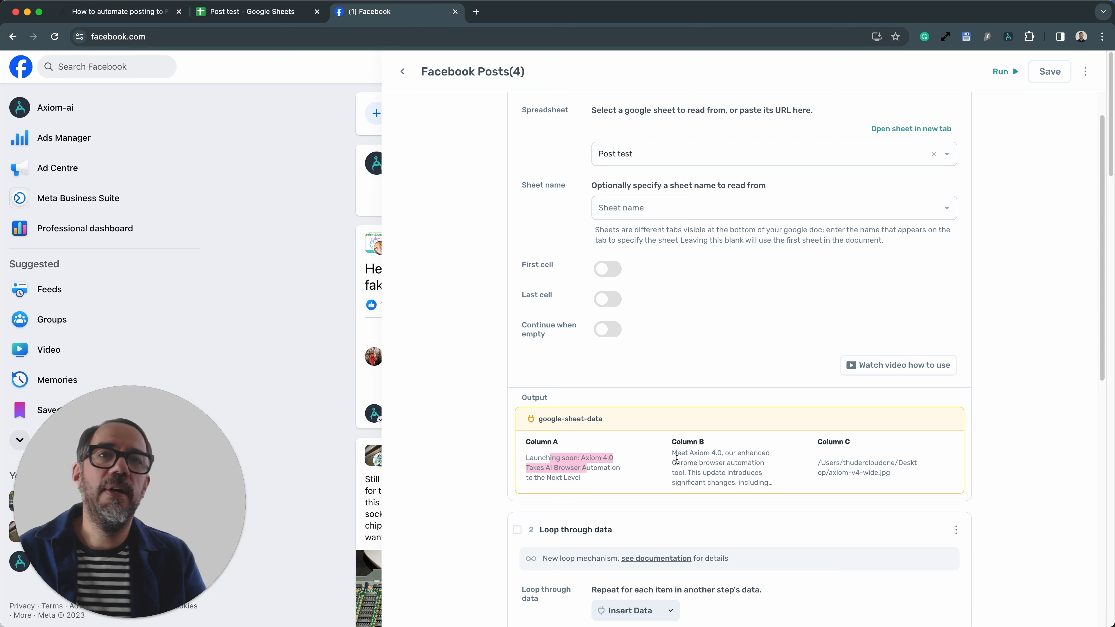
left_click_drag(676, 459, 683, 465)
left_click(683, 465)
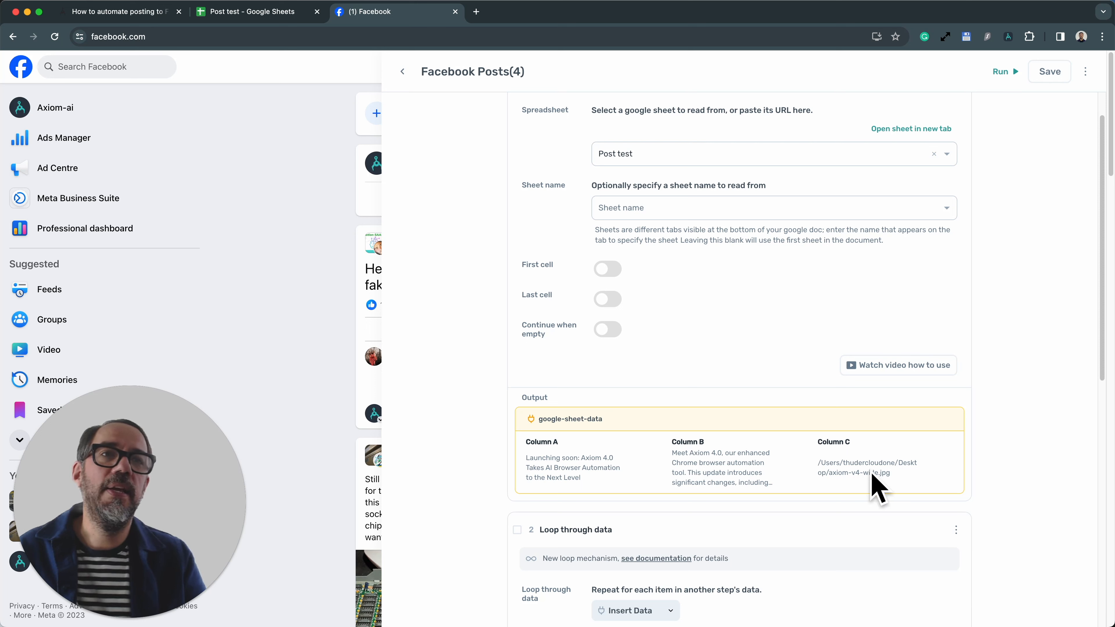
left_click_drag(902, 478, 820, 461)
scroll(761, 461, "up", 1)
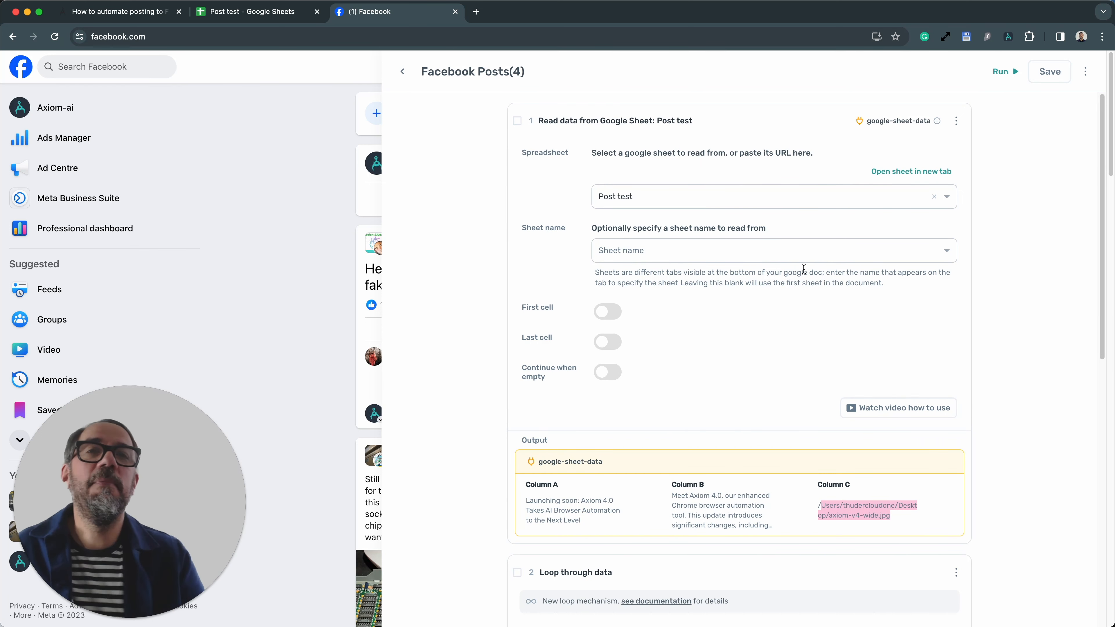
left_click(725, 130)
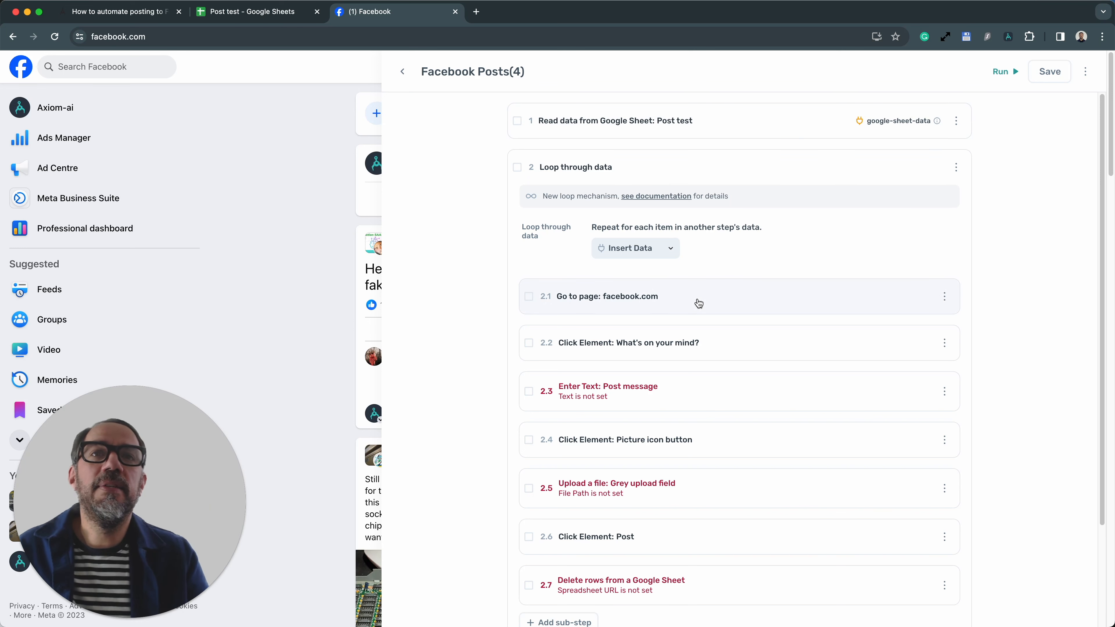
- Review the URL settings of step 2.1, Go to page, and check the "What's on your mind" box on the Facebook page
left_click(713, 310)
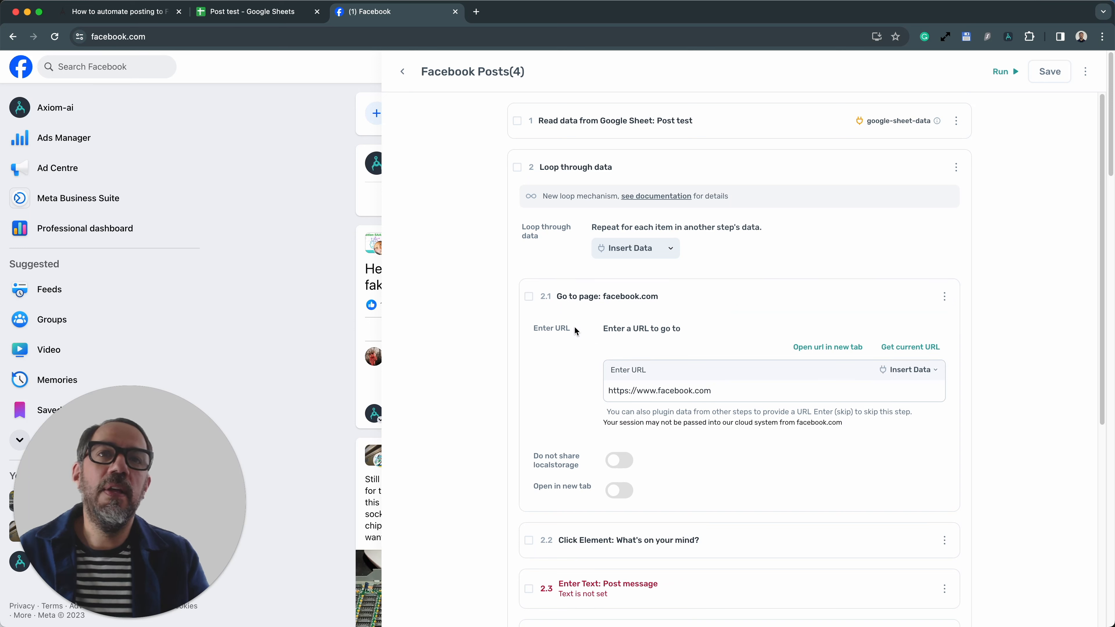
left_click(759, 300)
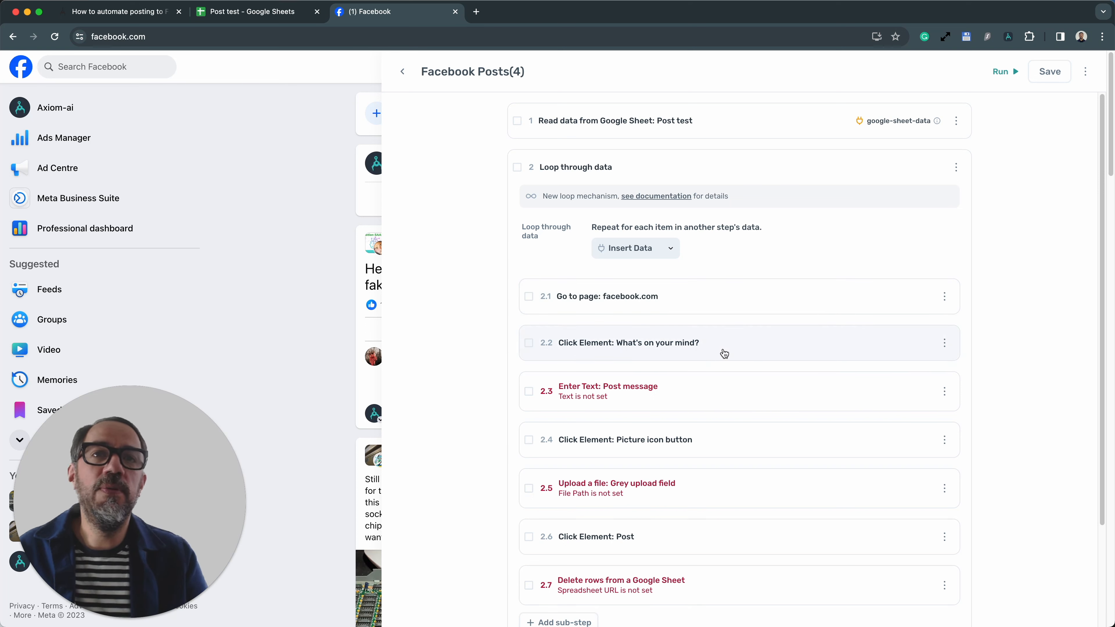
left_click(380, 63)
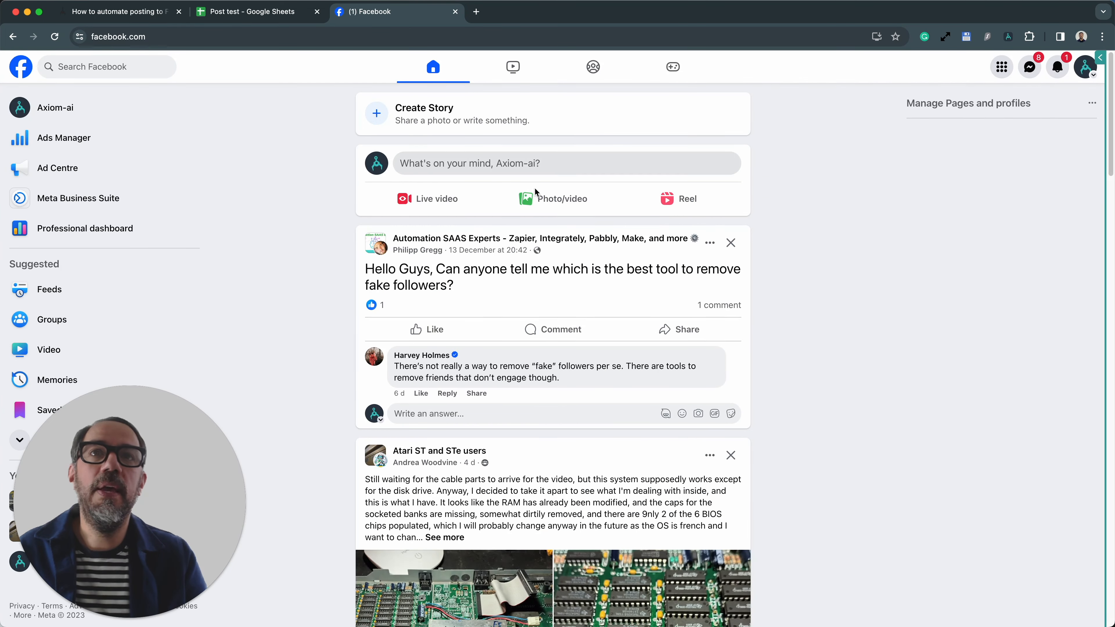
left_click(1099, 78)
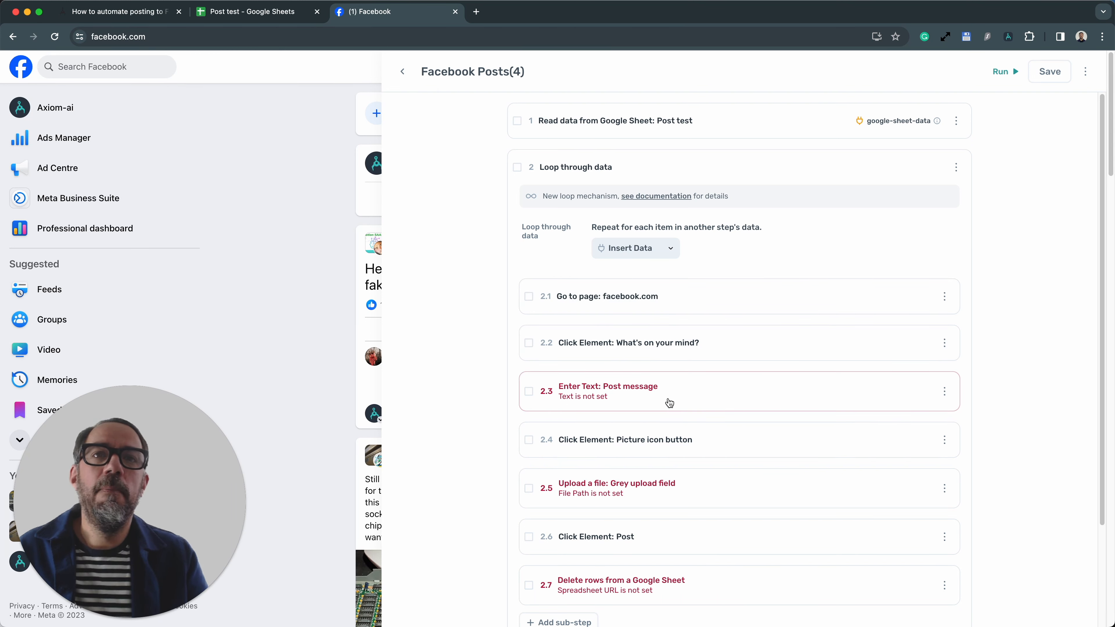
- Open Facebook's Create post dialog on the page and return to the bot builder
left_click(302, 184)
left_click(470, 164)
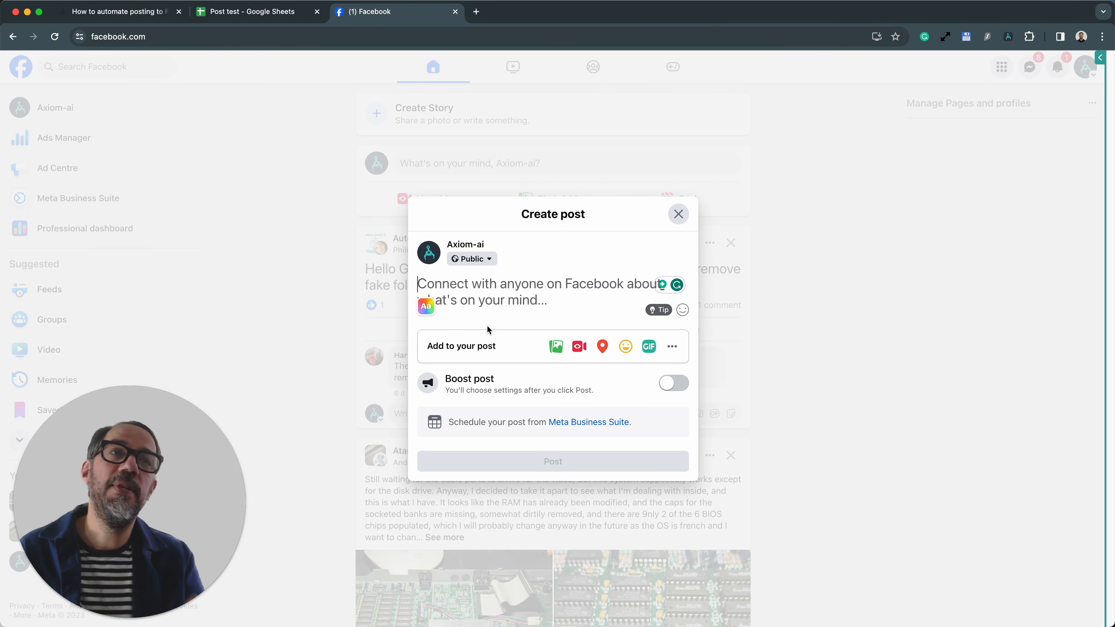
left_click(1101, 71)
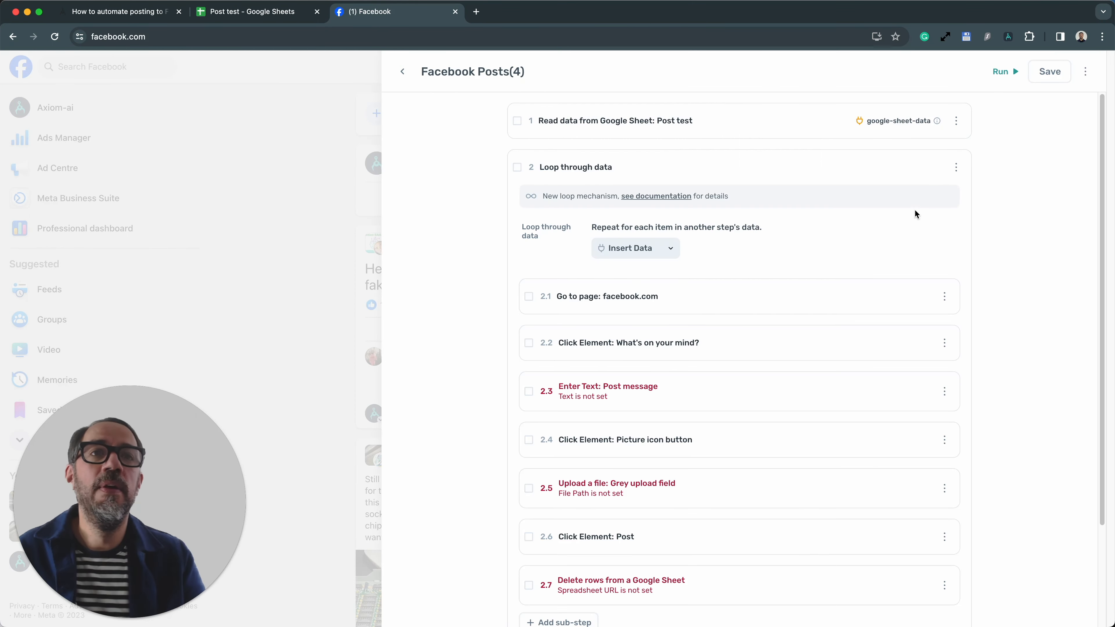
- Insert column A of google-sheet-data as the text for step 2.3, Enter Text: Post message
left_click(730, 391)
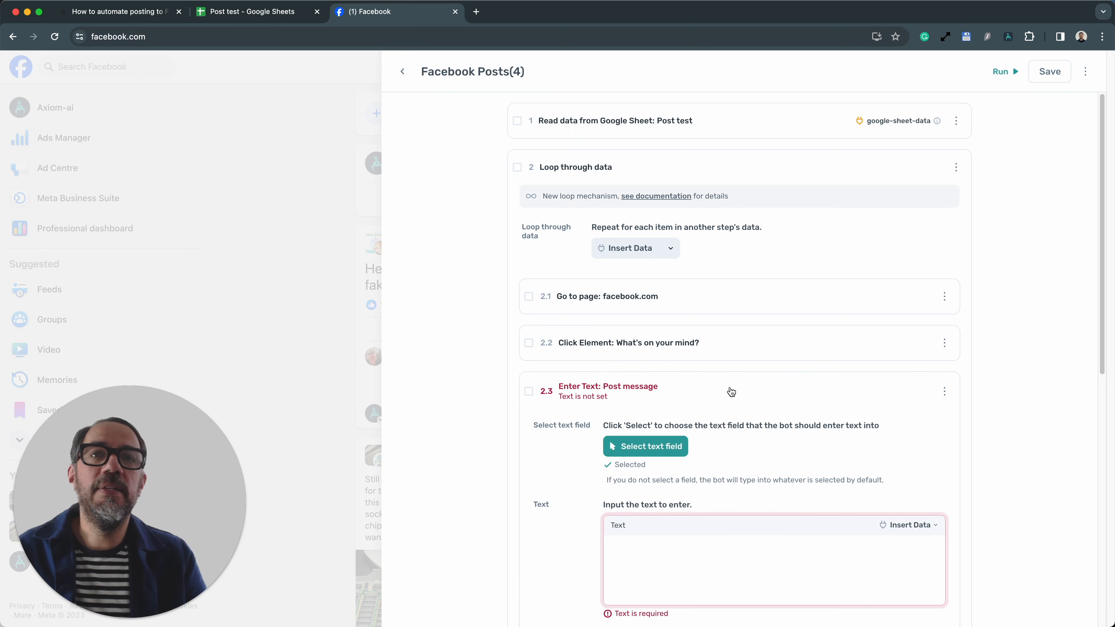
scroll(732, 411, "down", 3)
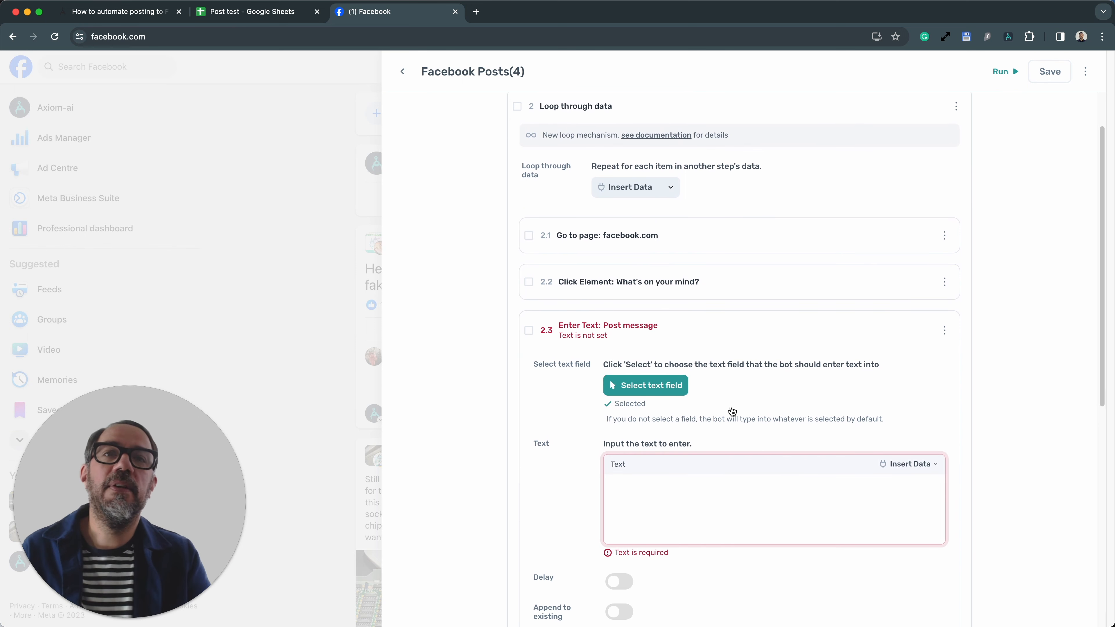
scroll(740, 412, "down", 3)
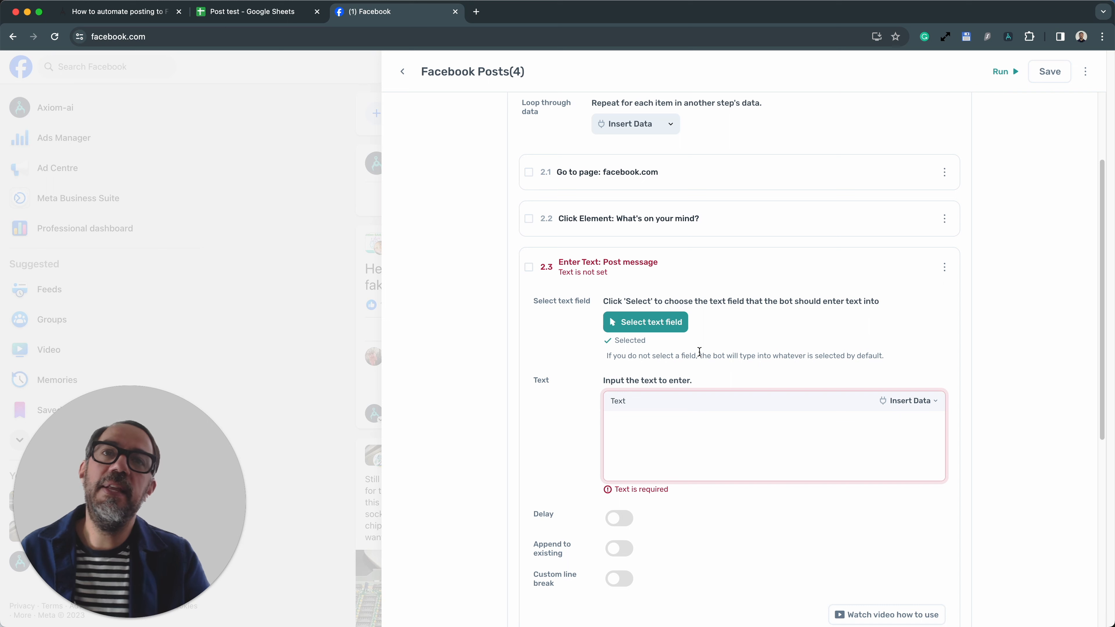
left_click(669, 428)
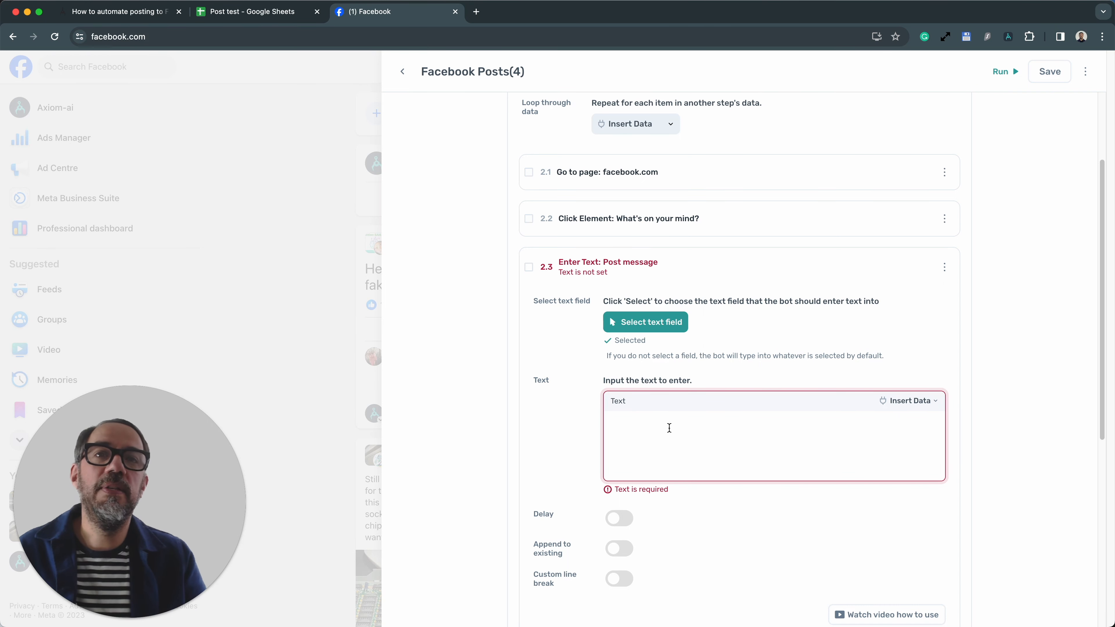
scroll(668, 437, "down", 5)
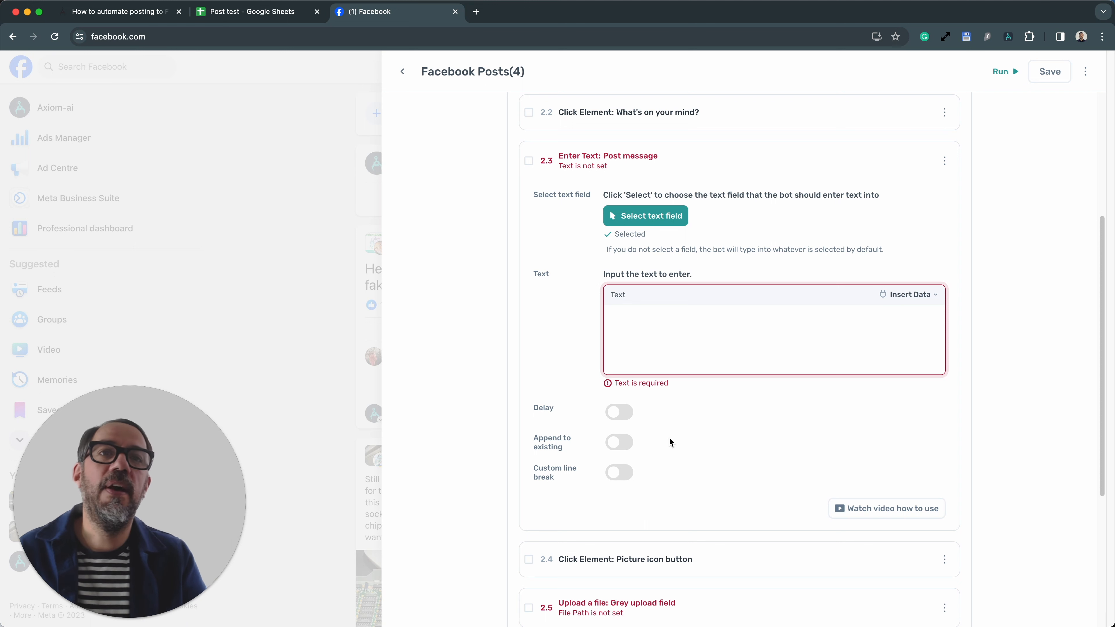
left_click(913, 298)
left_click(821, 308)
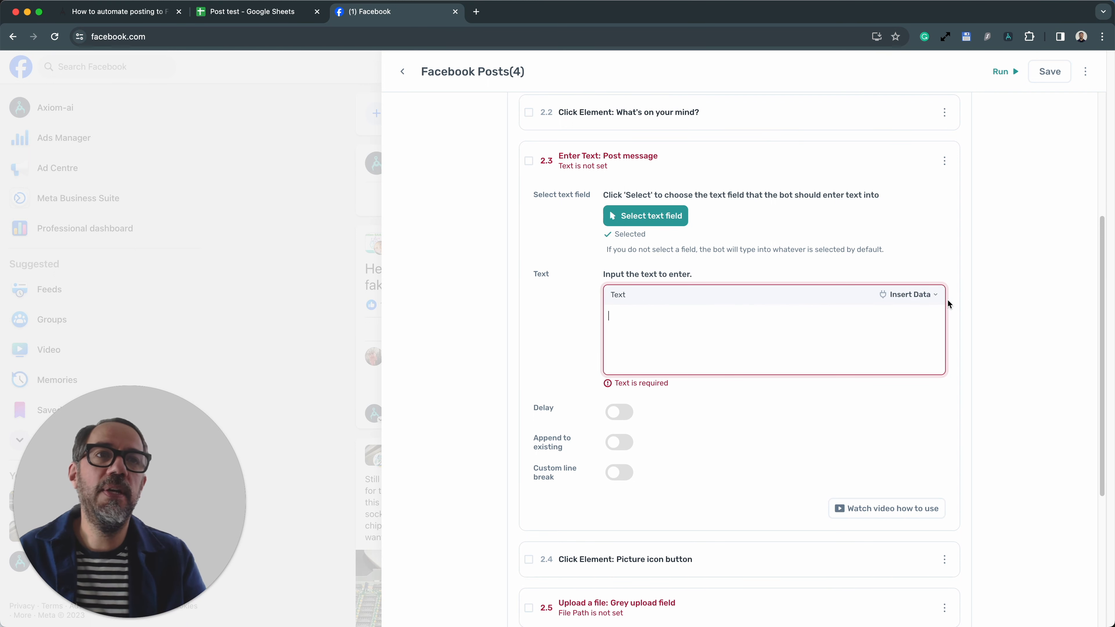
left_click(909, 294)
left_click(888, 324)
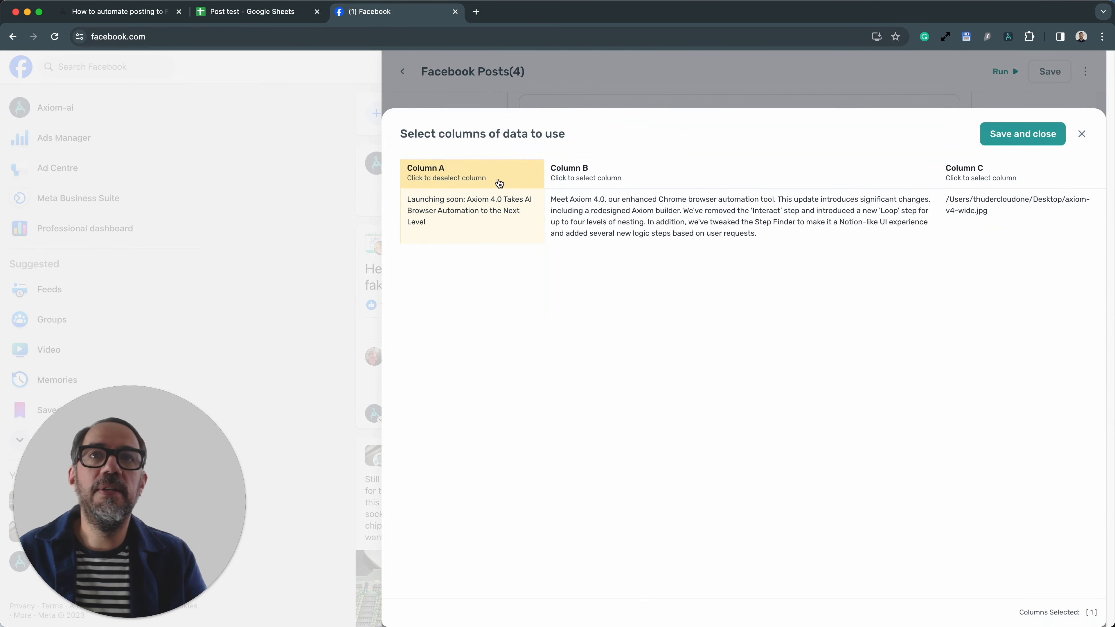
left_click(988, 140)
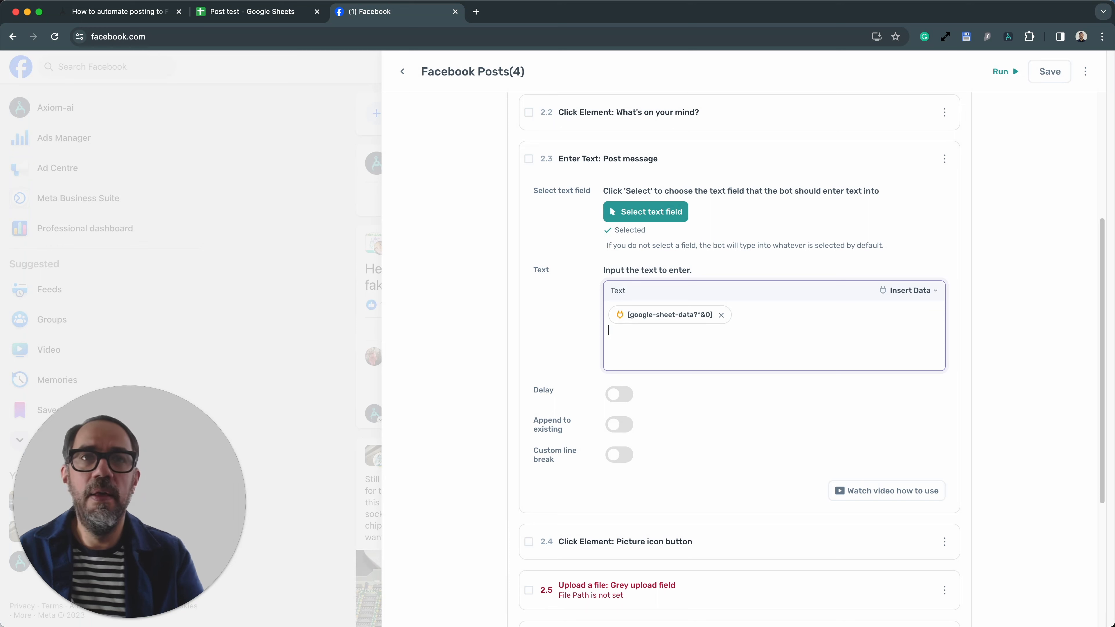
- Add column B of google-sheet-data below column A in the text of step 2.3, Enter Text: Post message, and collapse the step
left_click(921, 292)
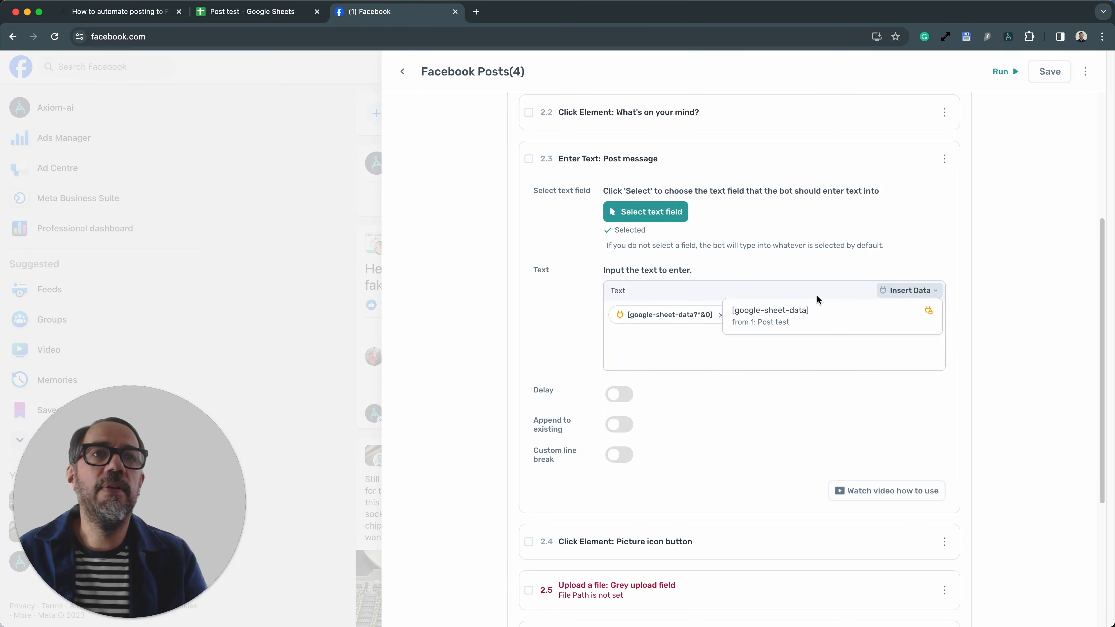
left_click(809, 315)
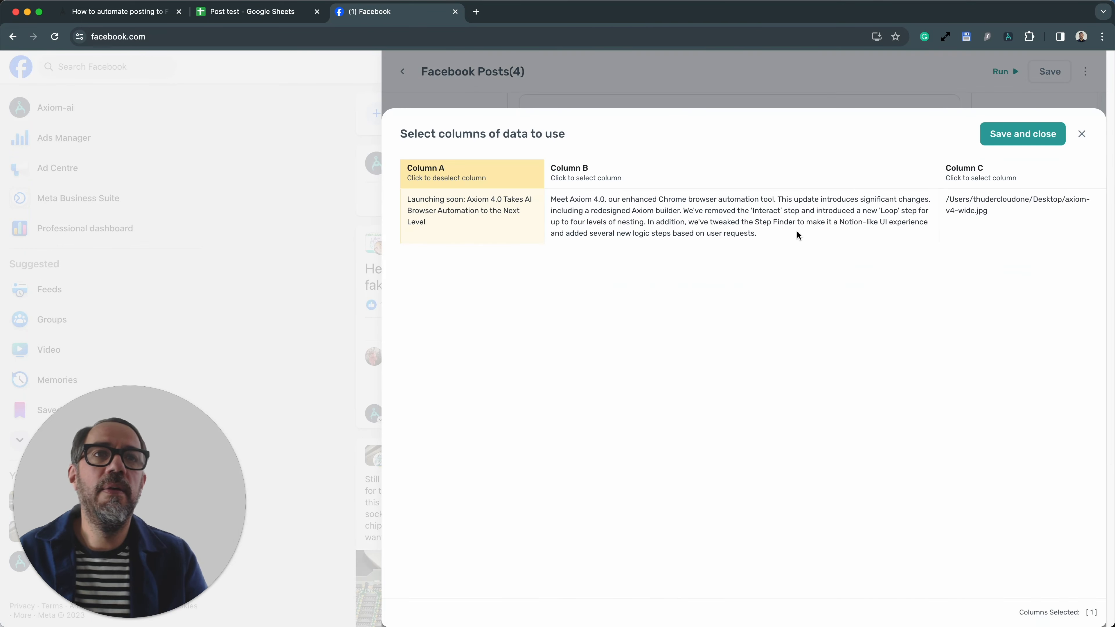
left_click(760, 172)
left_click(986, 143)
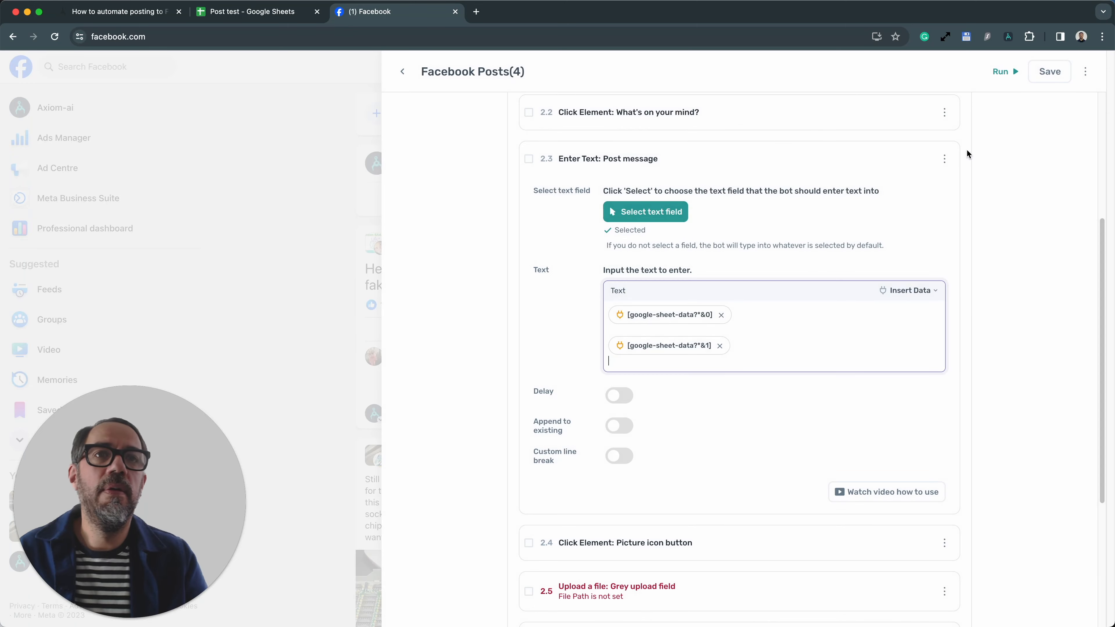
left_click(769, 165)
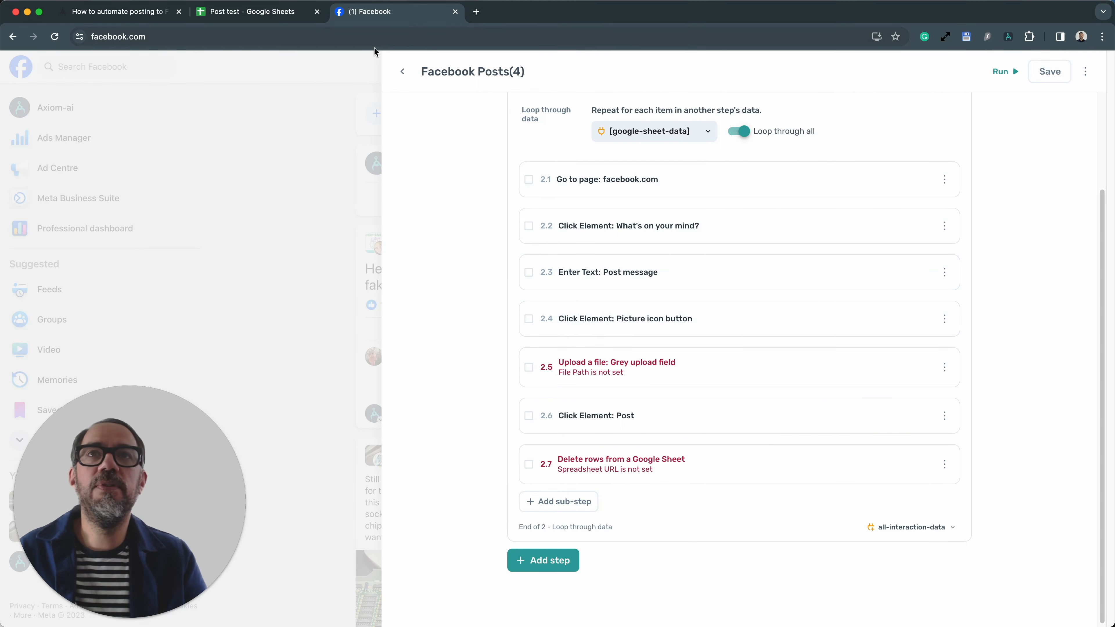
- Open the photo/video upload area in Facebook's Create post dialog and return to the bot builder
left_click(376, 58)
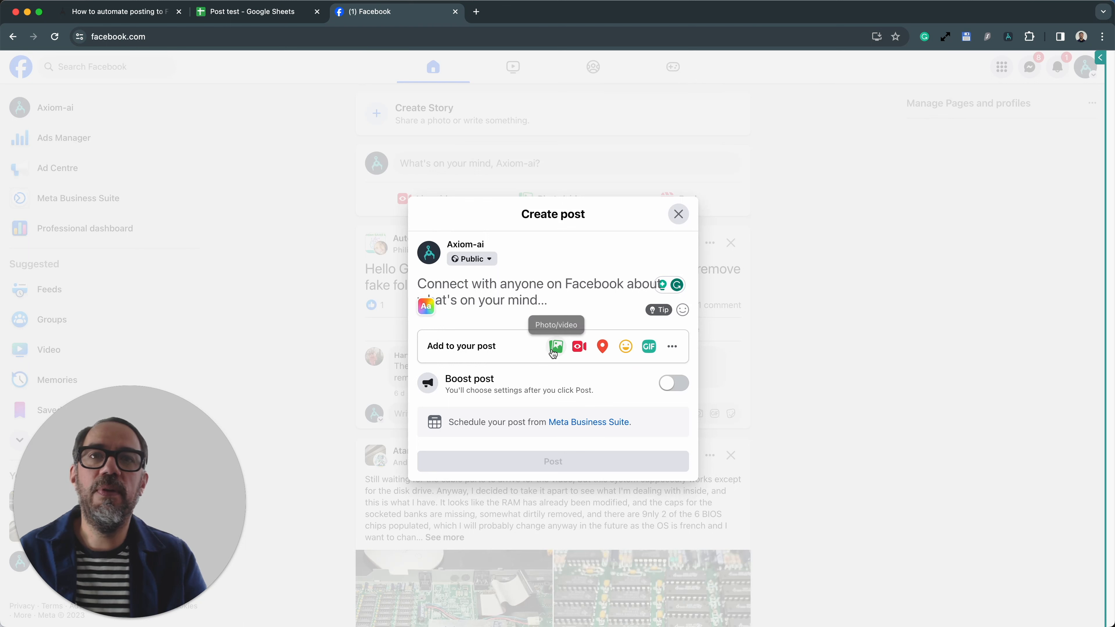
left_click(554, 347)
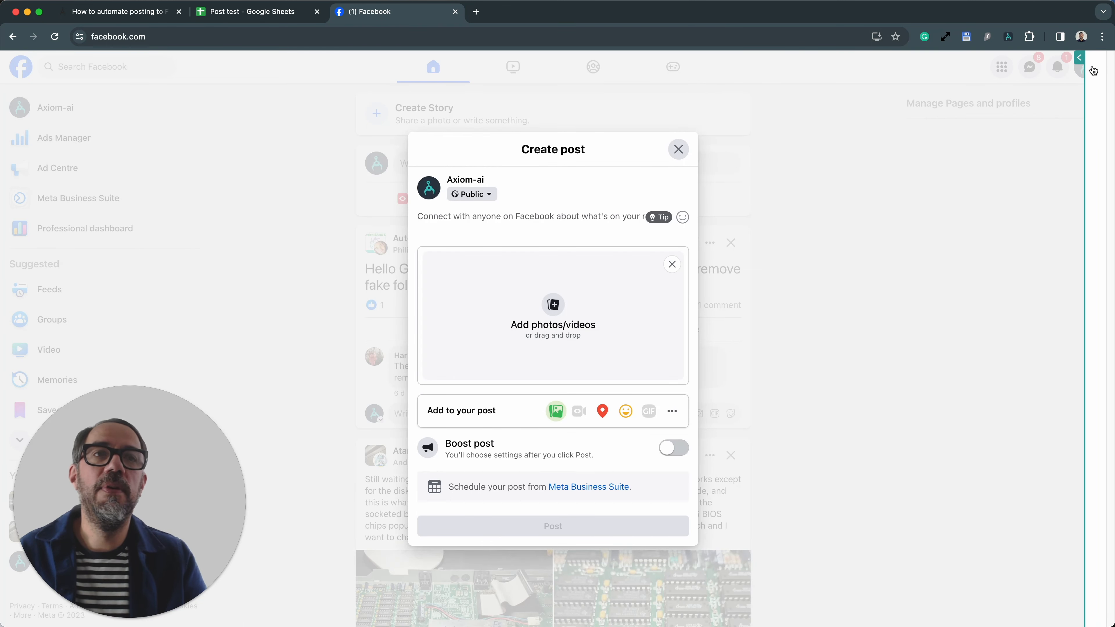
left_click(1093, 70)
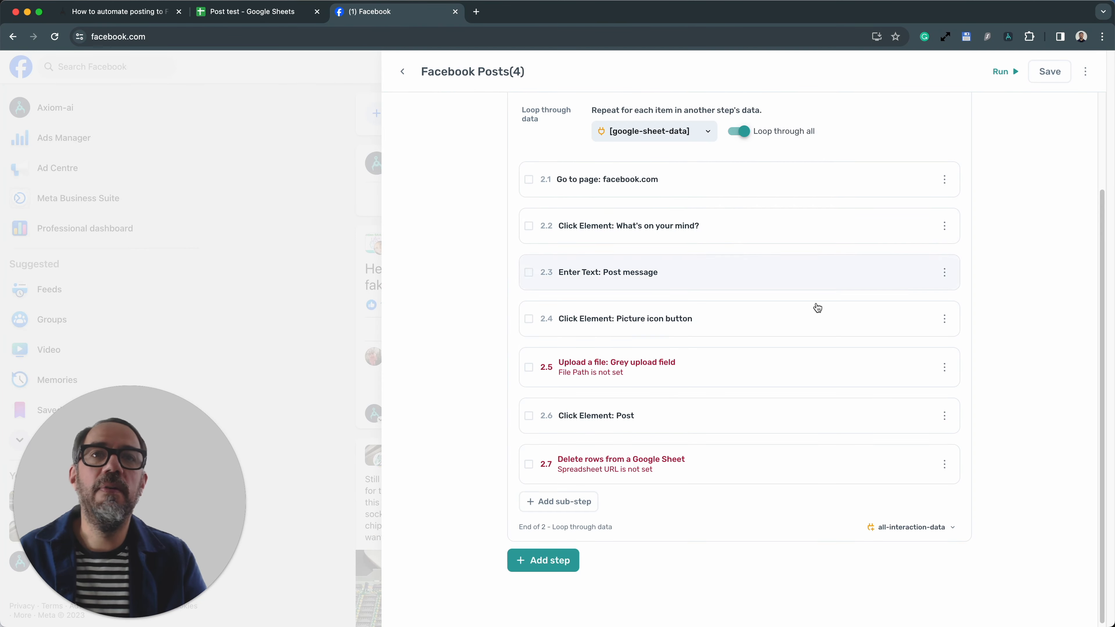
- Insert column C of google-sheet-data as the file path for step 2.5, Upload a file: Grey upload field
left_click(780, 364)
scroll(761, 491, "down", 4)
scroll(760, 499, "up", 1)
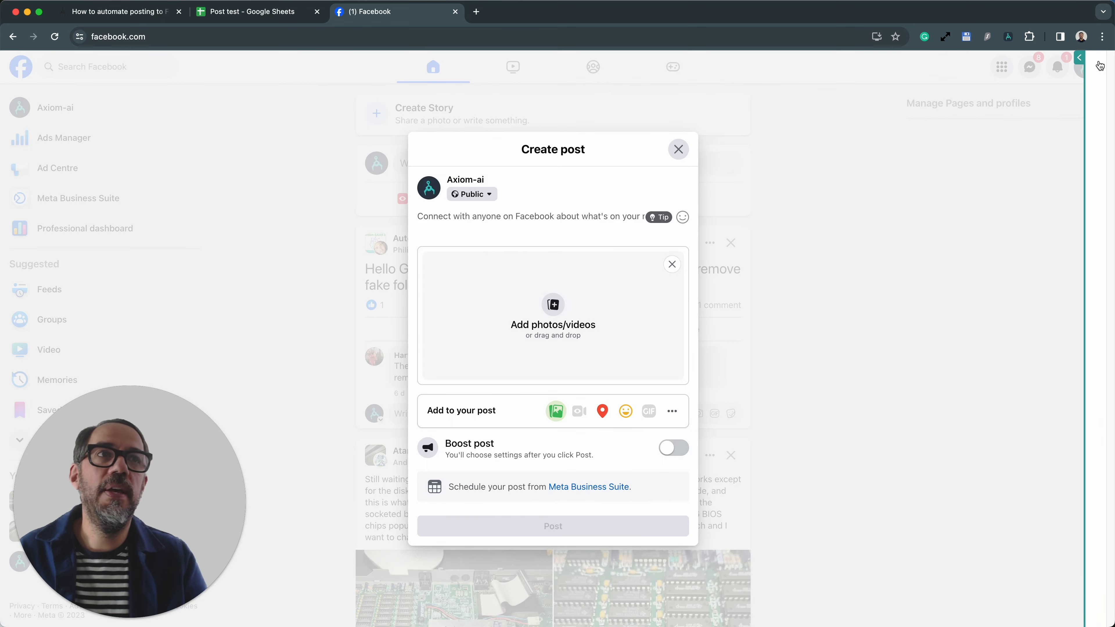
left_click(1101, 59)
left_click(763, 369)
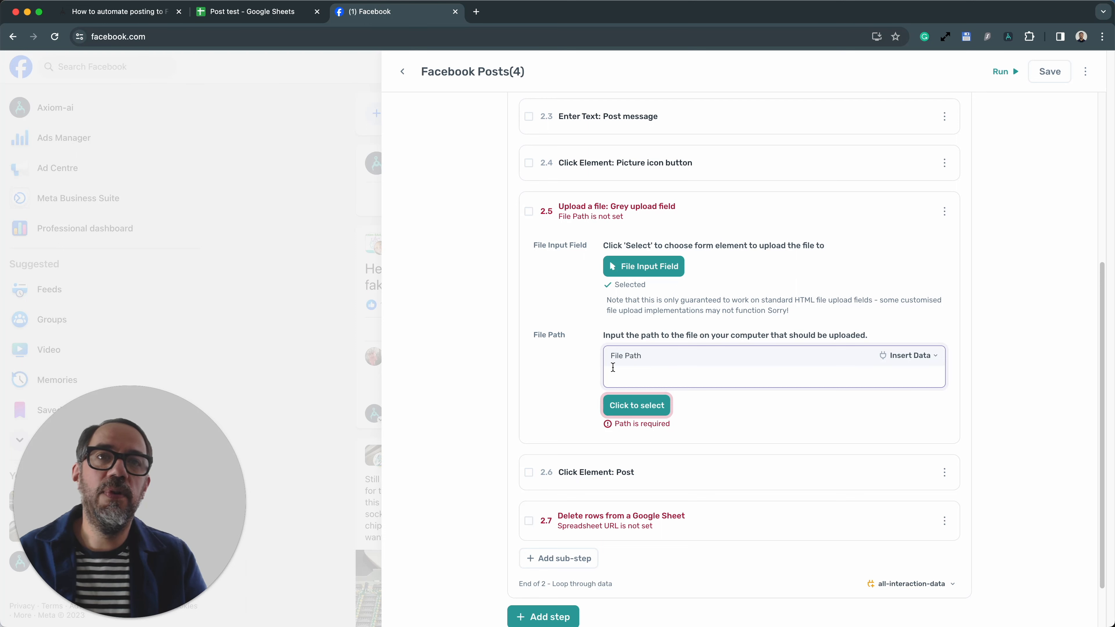
left_click(909, 355)
left_click(823, 381)
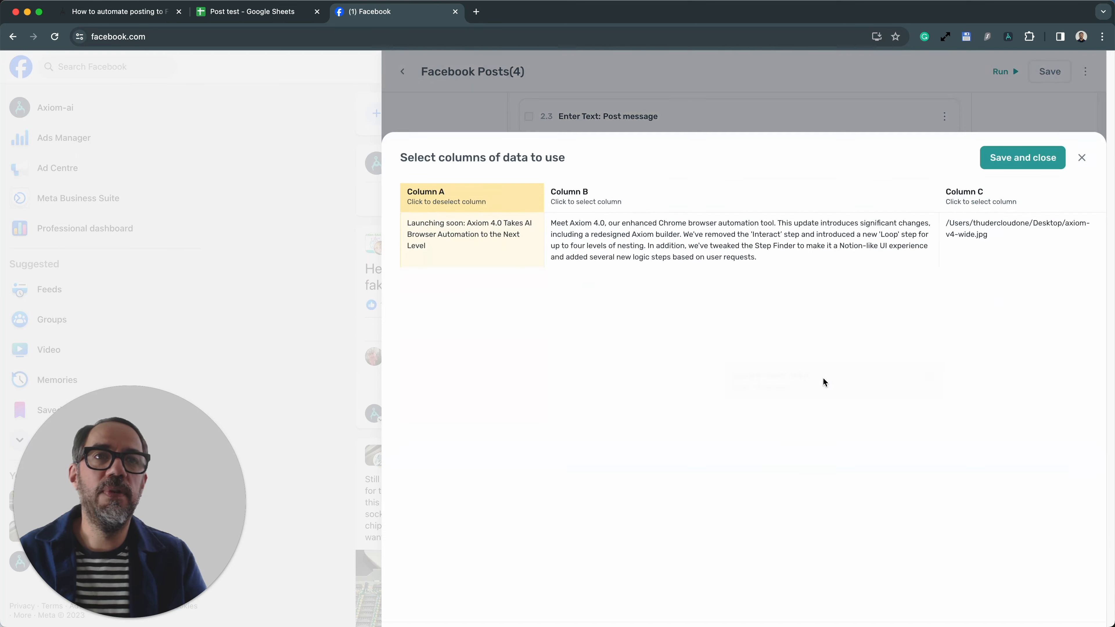
left_click(979, 181)
left_click(1014, 140)
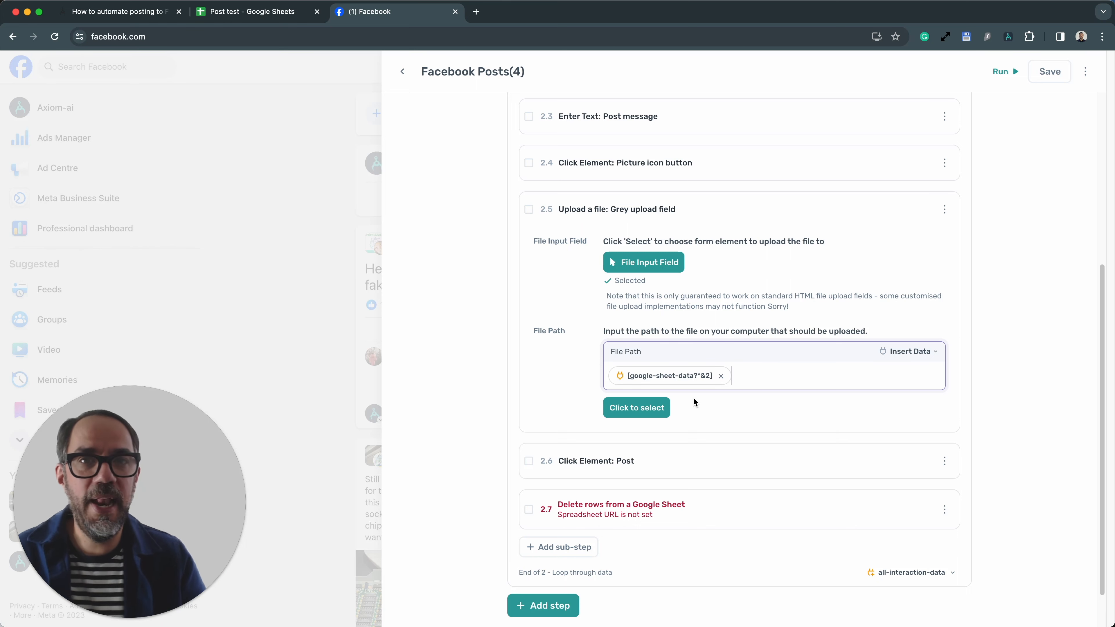
- Review the click settings and available actions of step 2.6, Click Element: Post, leaving the step as it is
left_click(731, 472)
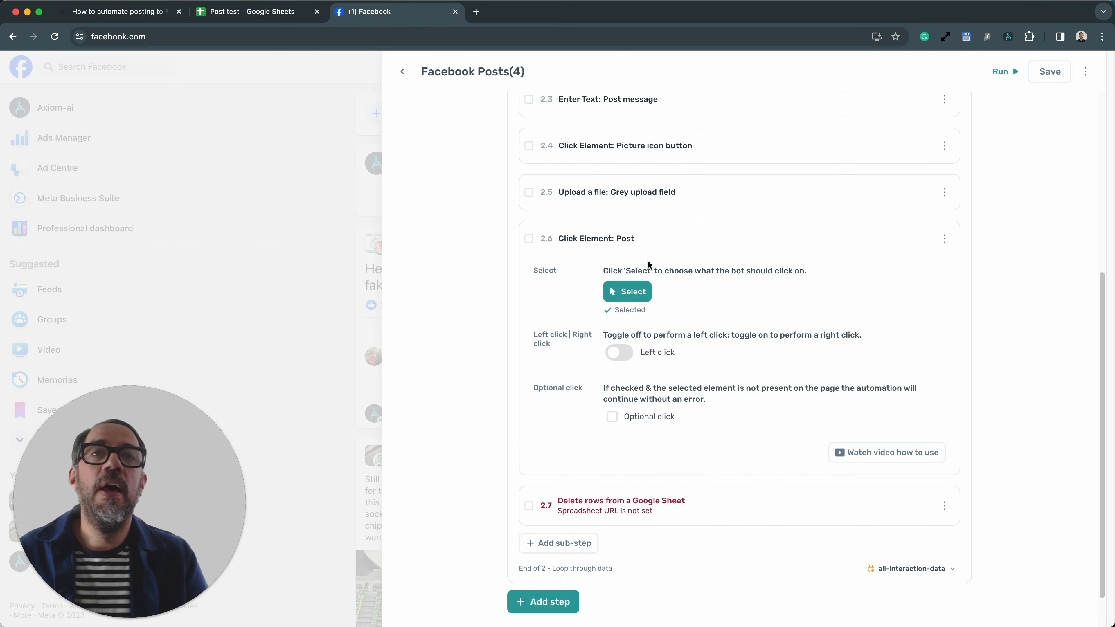
left_click(707, 241)
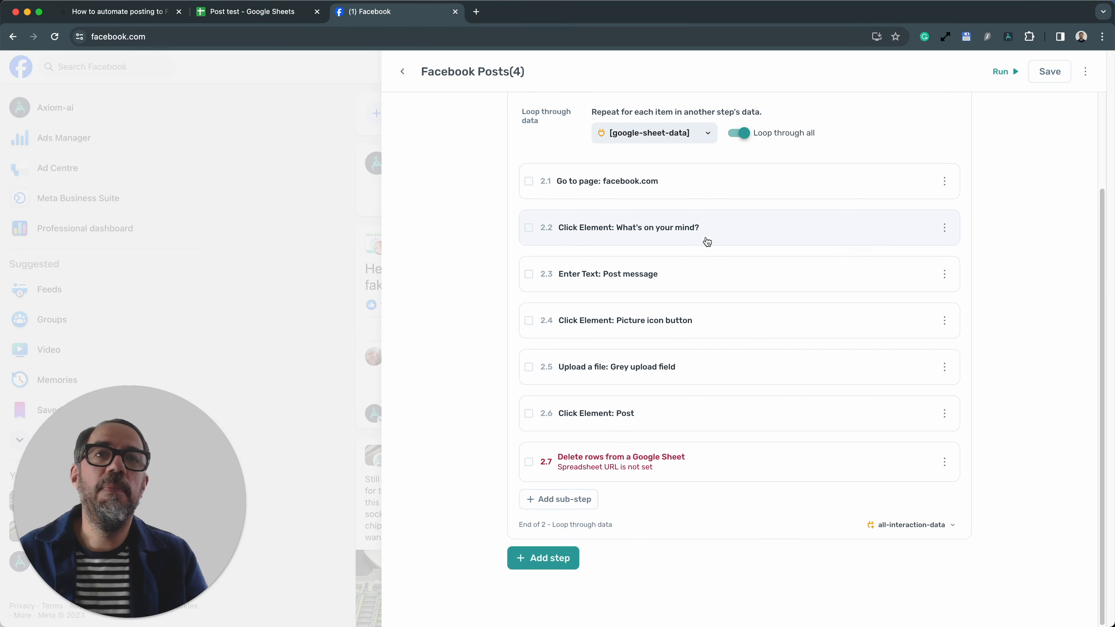
left_click(943, 415)
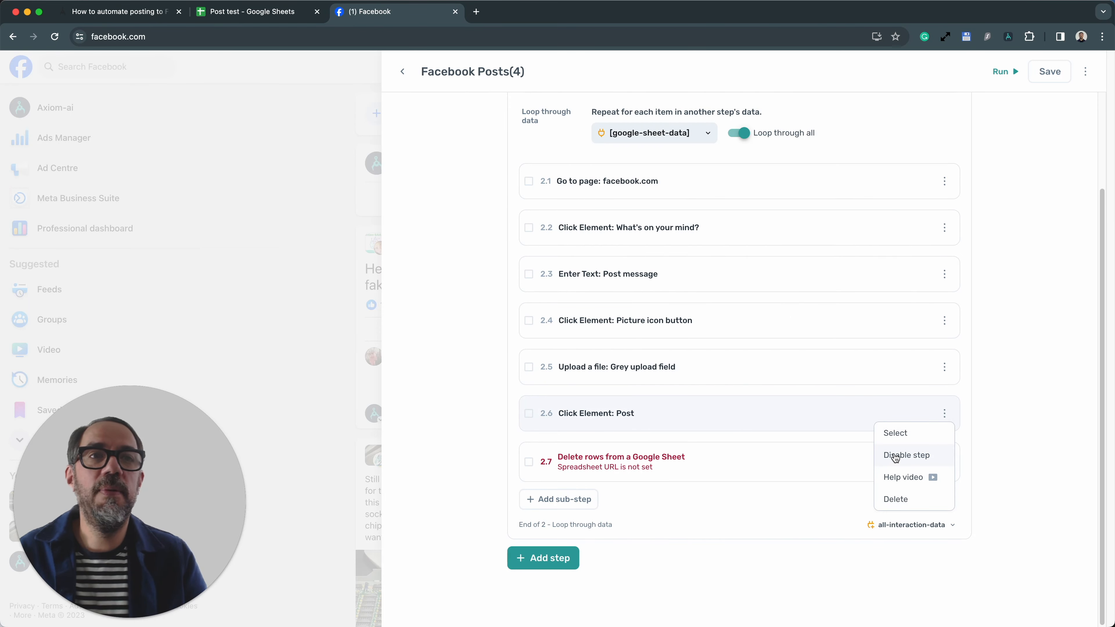
left_click(766, 423)
left_click(720, 413)
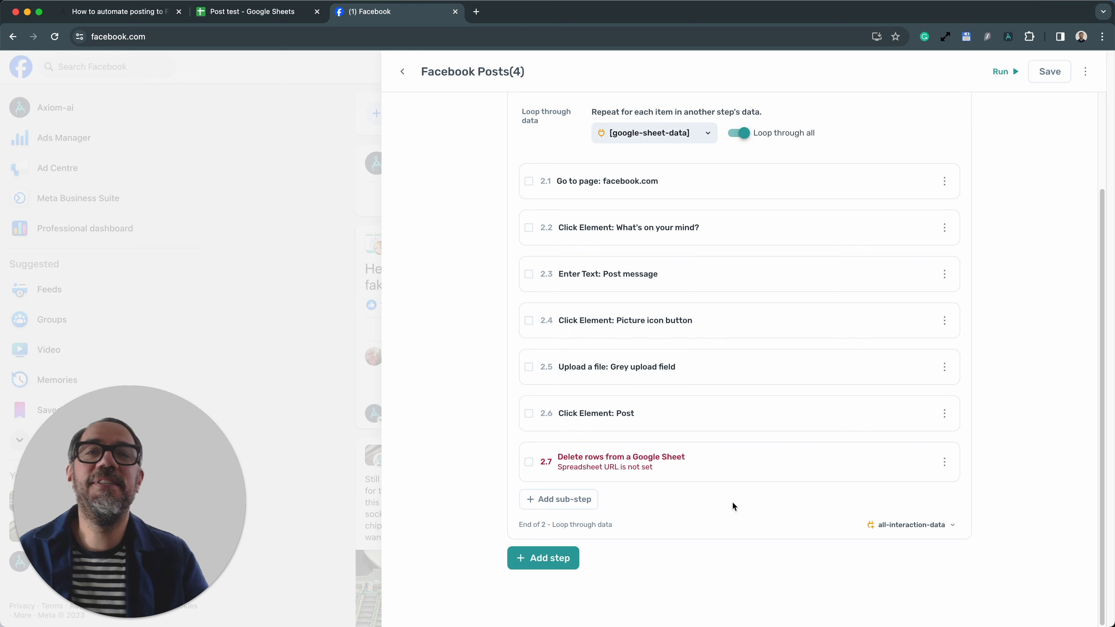
- Select the Post test spreadsheet as the sheet for step 2.7, Delete rows from a Google Sheet
left_click(724, 460)
scroll(724, 464, "down", 3)
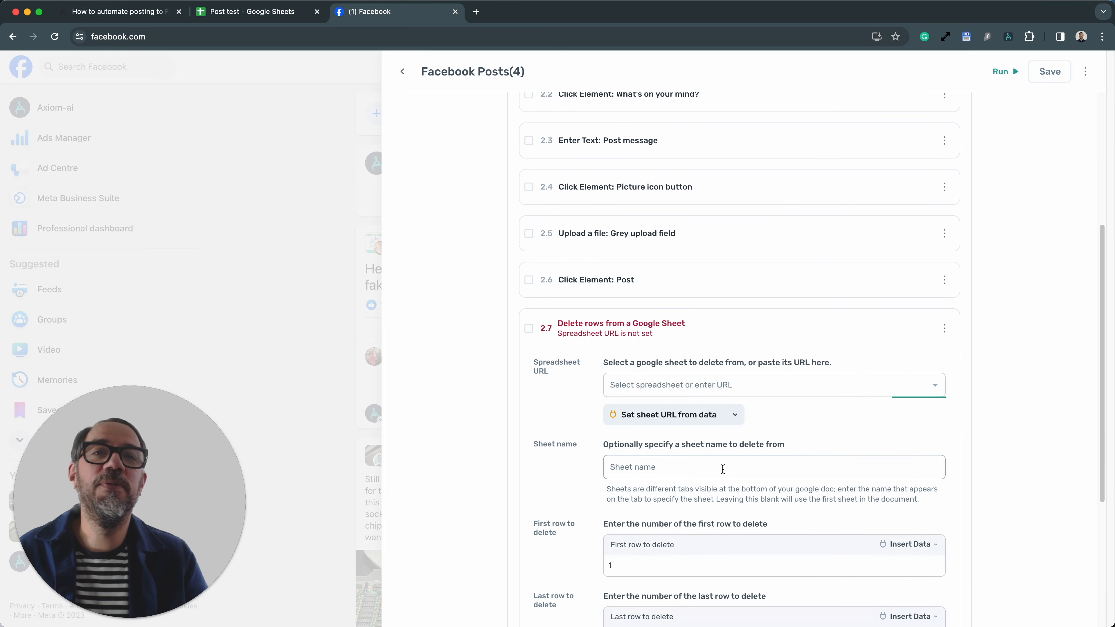
left_click(795, 376)
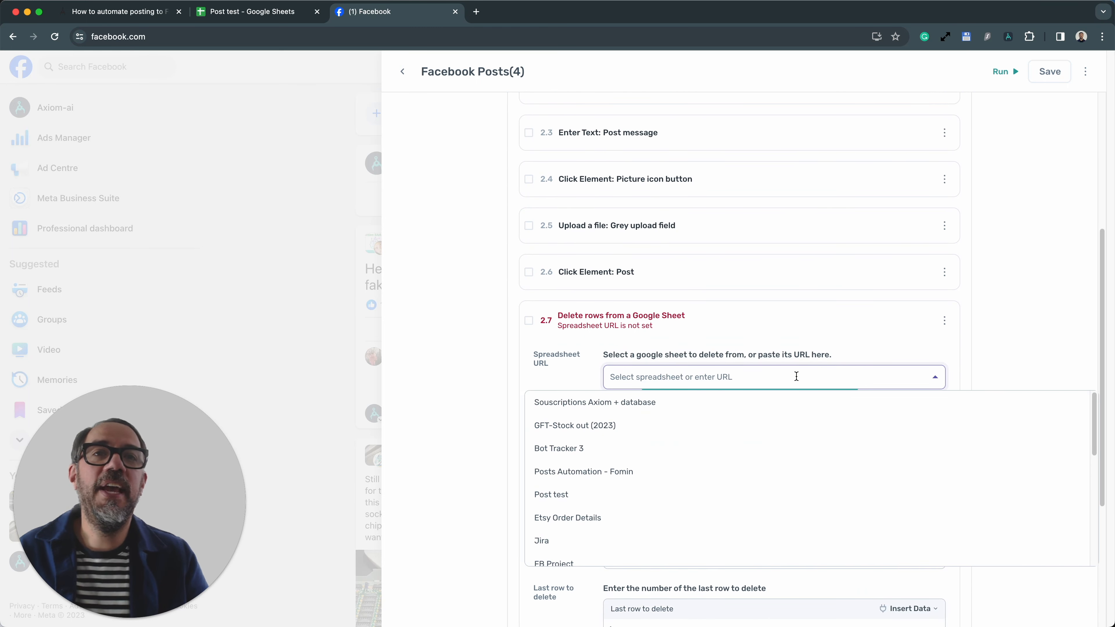
left_click(612, 495)
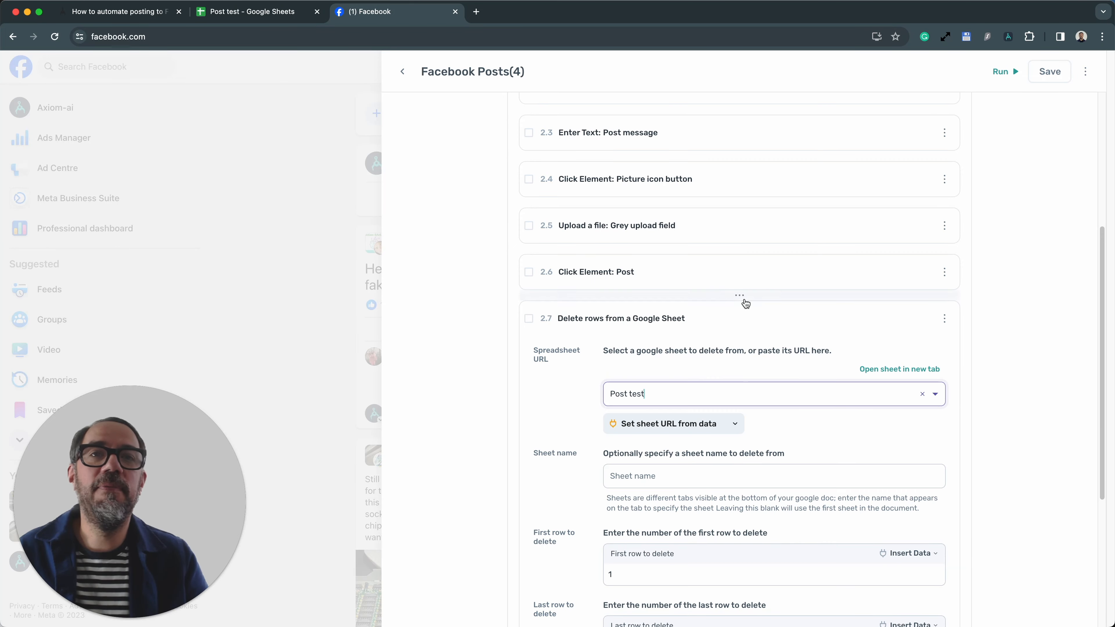
- Check the sheet name and the first and last rows to delete in step 2.7, and collapse the step
scroll(739, 307, "down", 5)
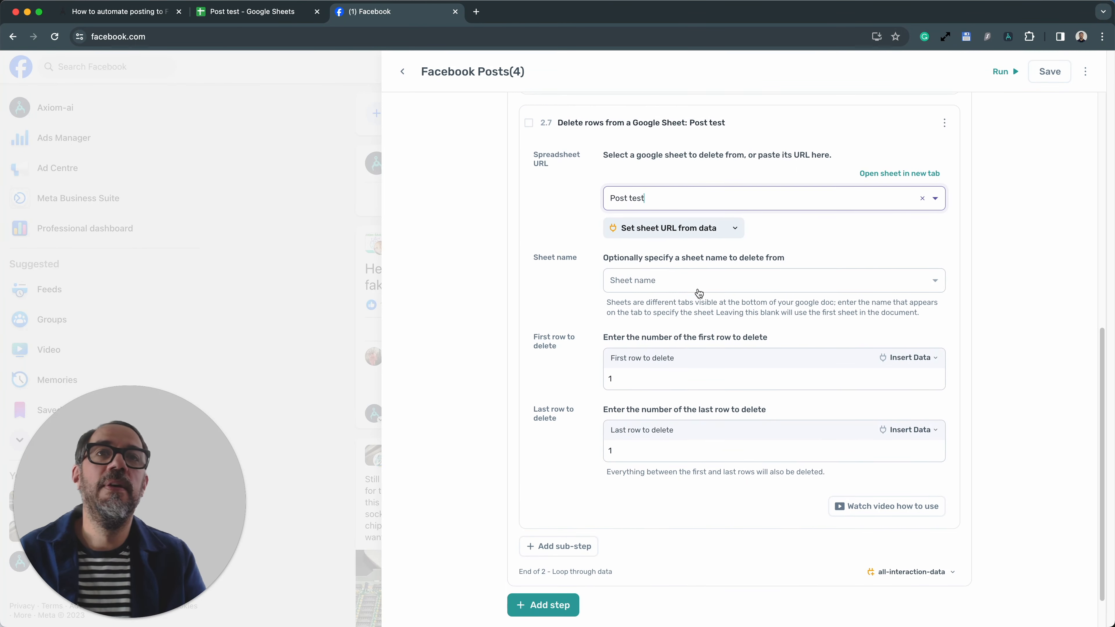
left_click(697, 289)
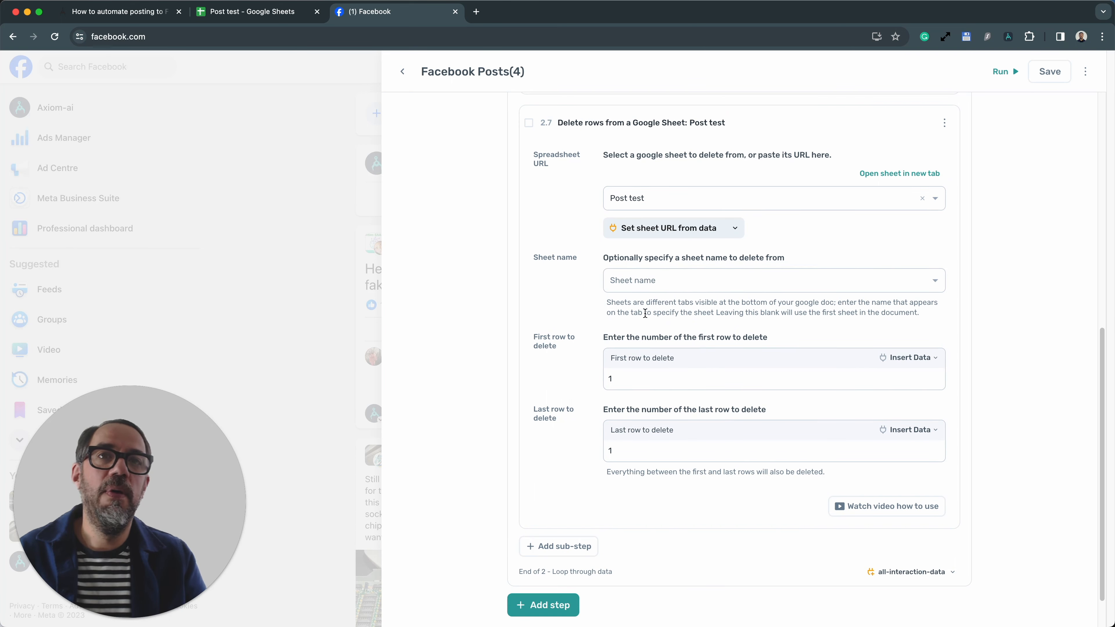
scroll(673, 468, "up", 10)
scroll(677, 475, "down", 12)
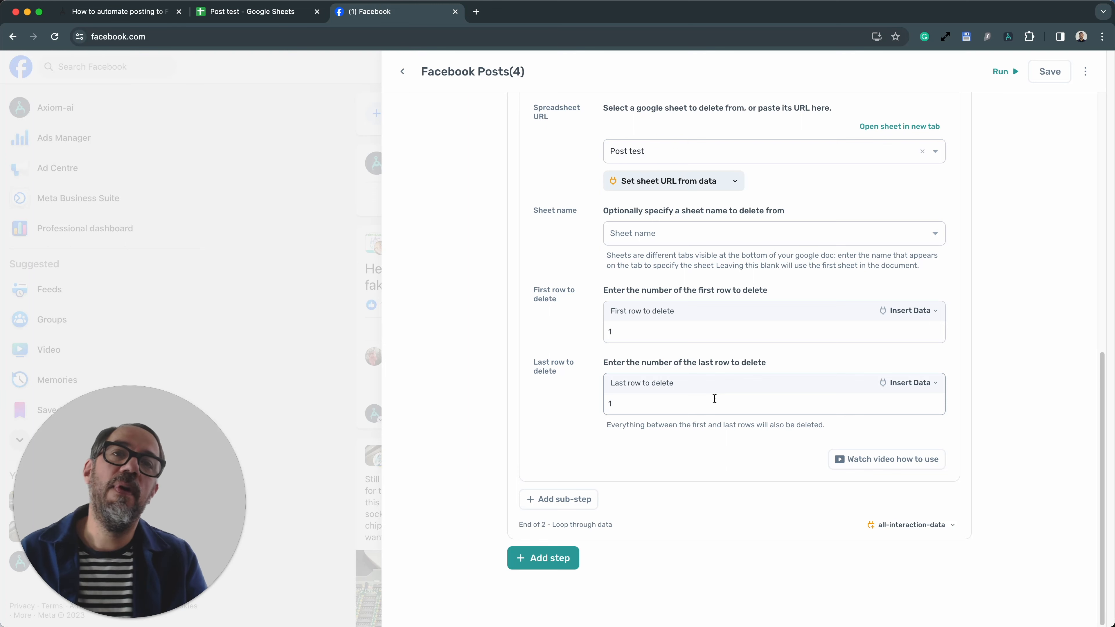
scroll(965, 304, "up", 1)
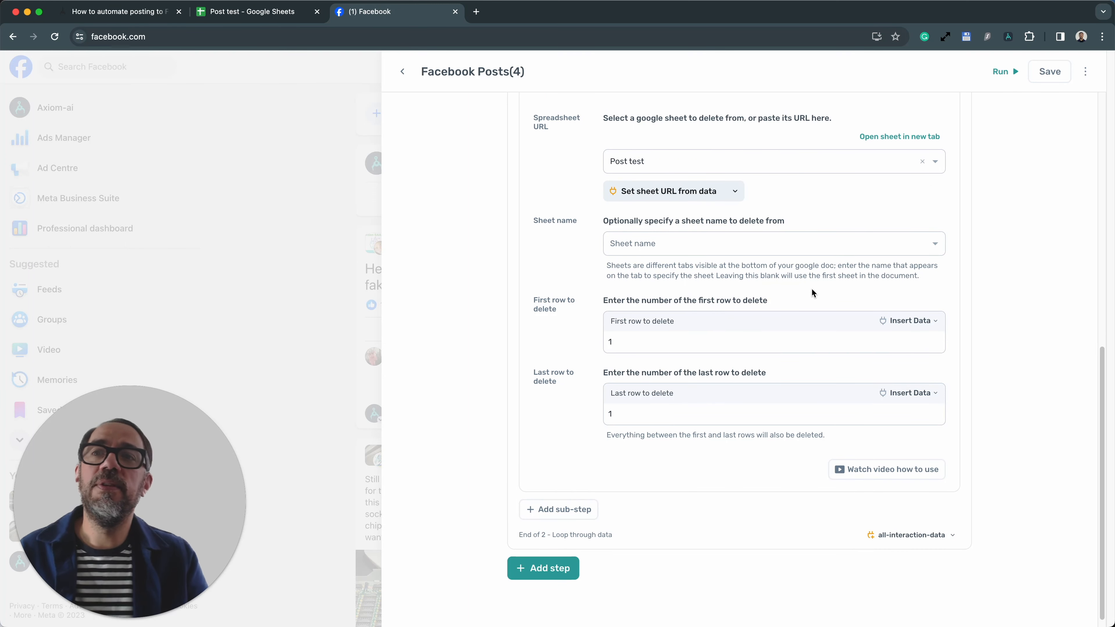
scroll(787, 291, "up", 5)
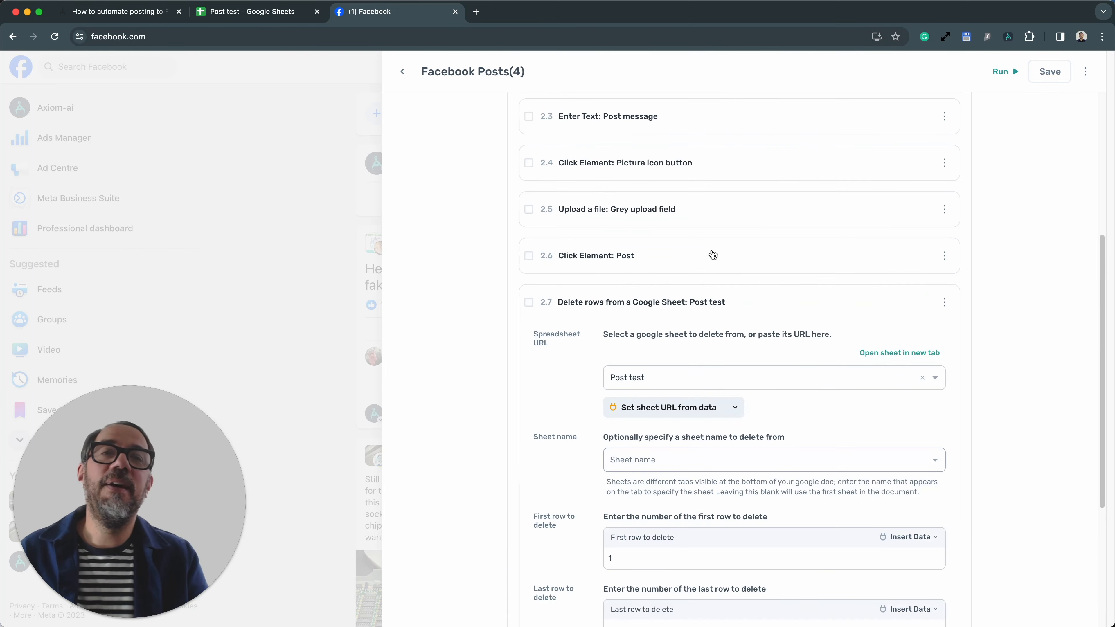
left_click(774, 298)
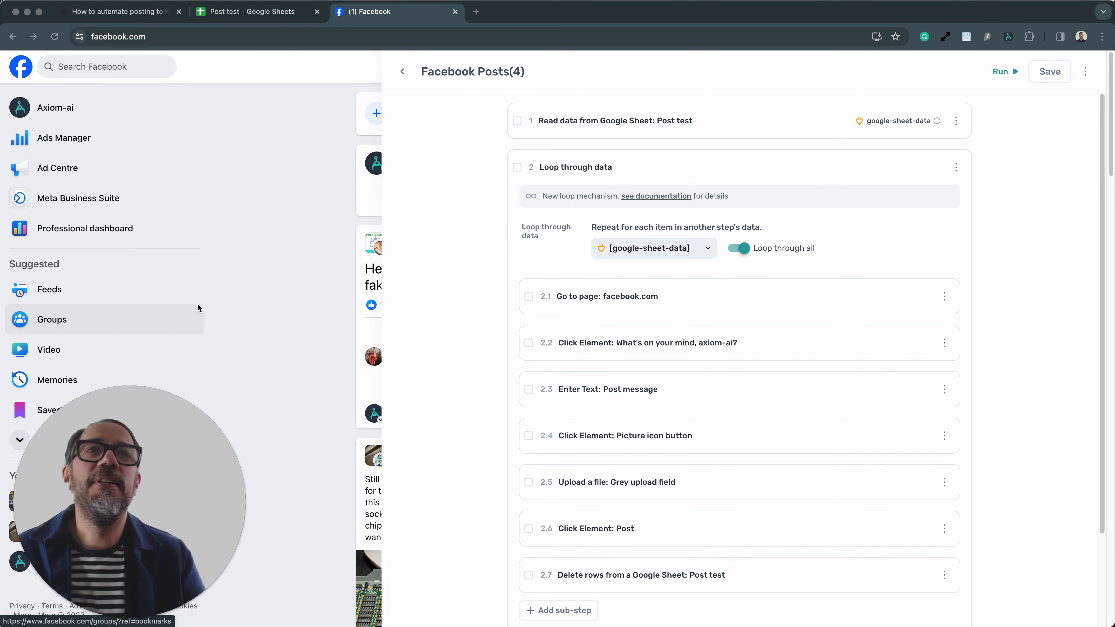
- Run the Facebook Posts(4) bot with the desktop app
left_click(899, 74)
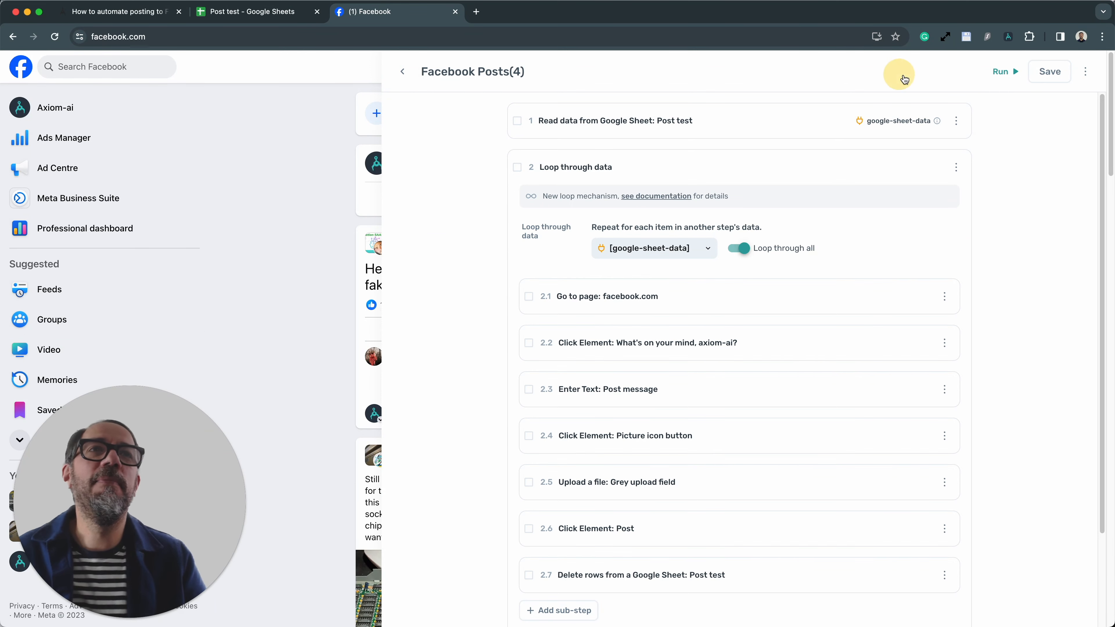
left_click(1001, 77)
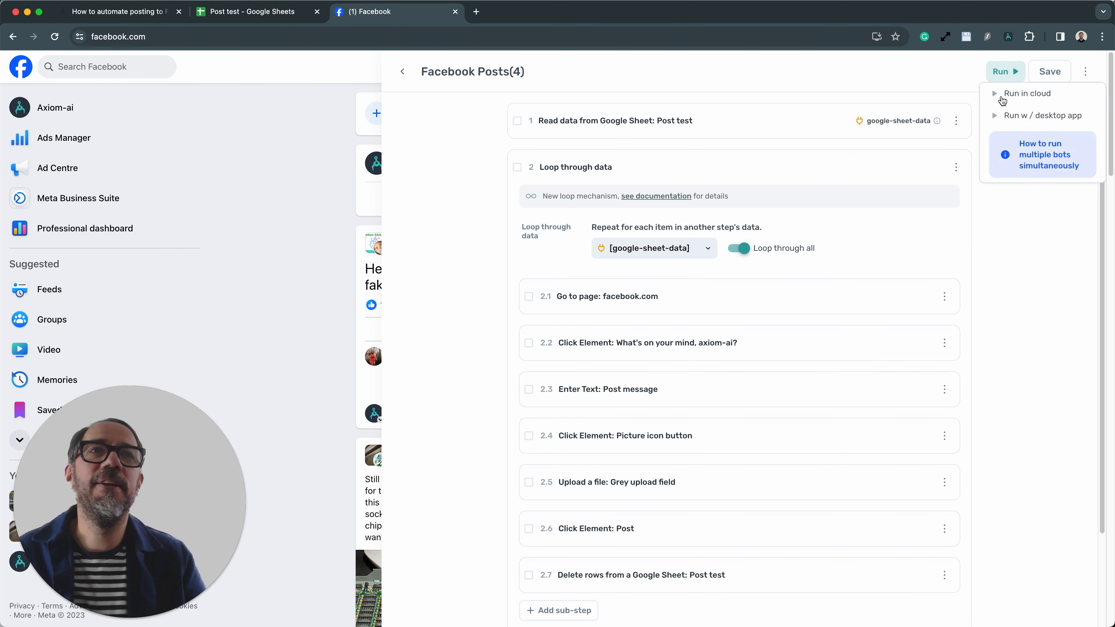
left_click(1005, 113)
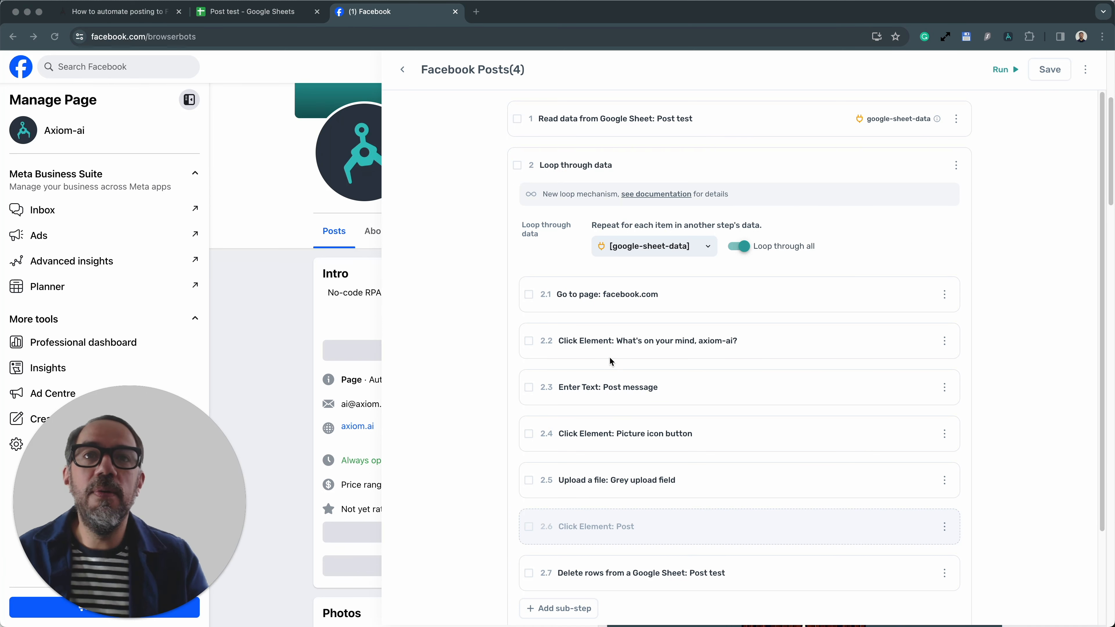
- Review the URL settings of step 2.1, Go to page: facebook.com, and collapse the step
left_click(780, 352)
left_click(741, 305)
left_click(718, 306)
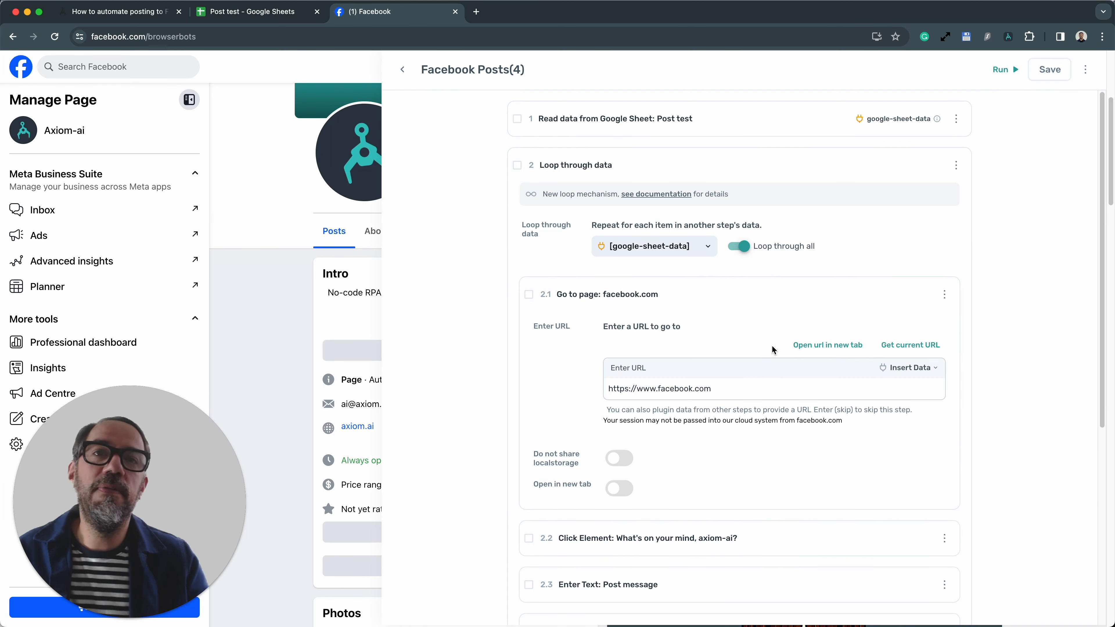
left_click(752, 311)
left_click(752, 301)
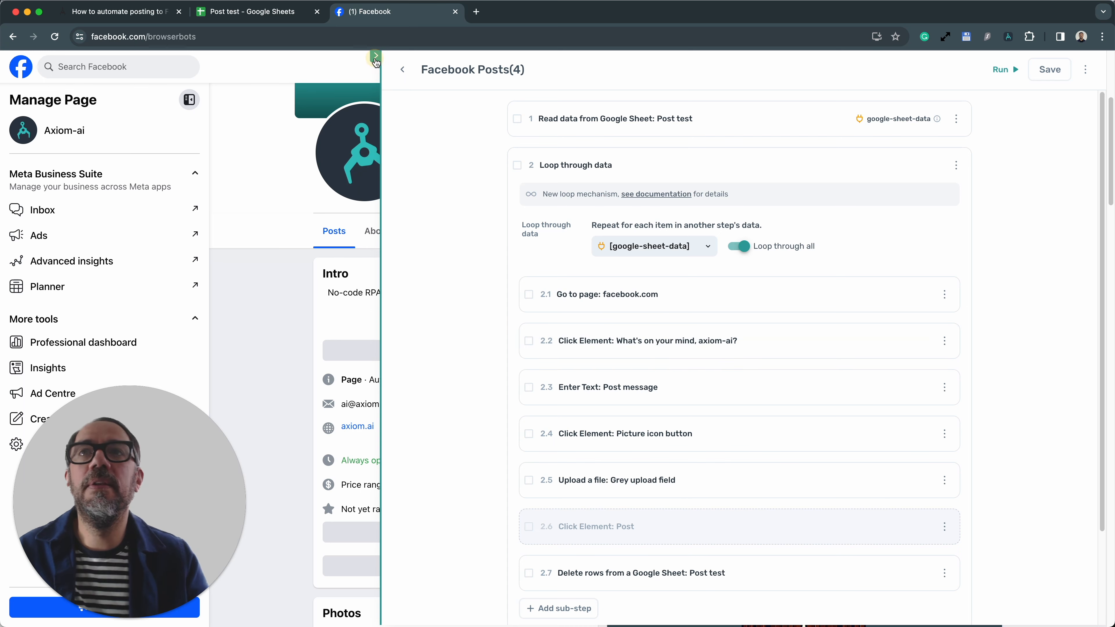
- Hide the bot builder, enter the draft text "dasd" in the page's Create post dialog and close the dialog
left_click(375, 59)
left_click(723, 287)
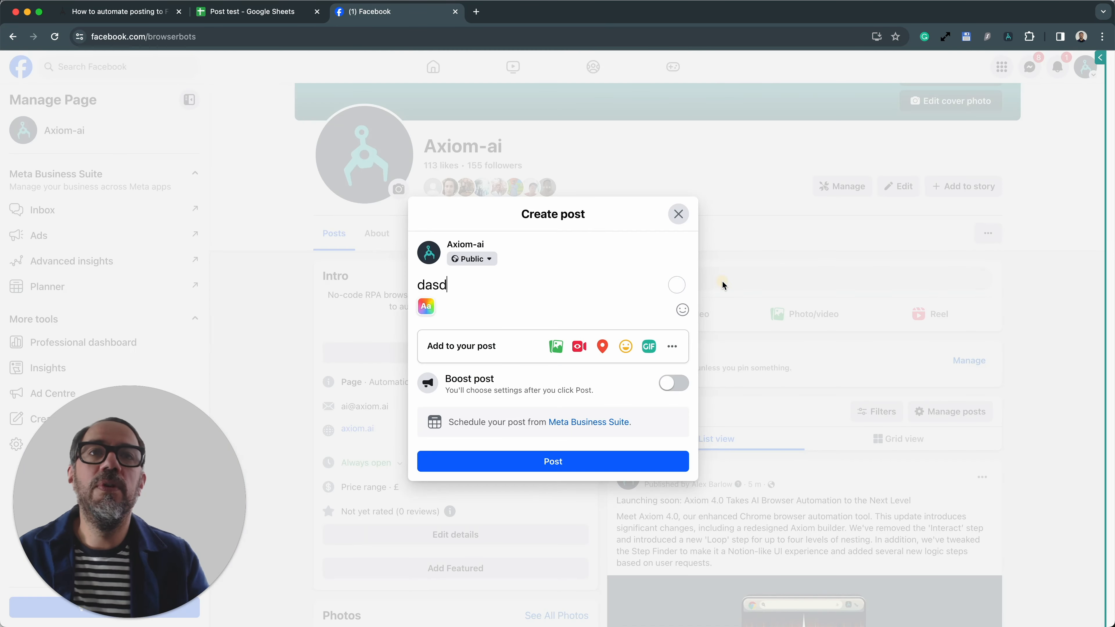
left_click(678, 214)
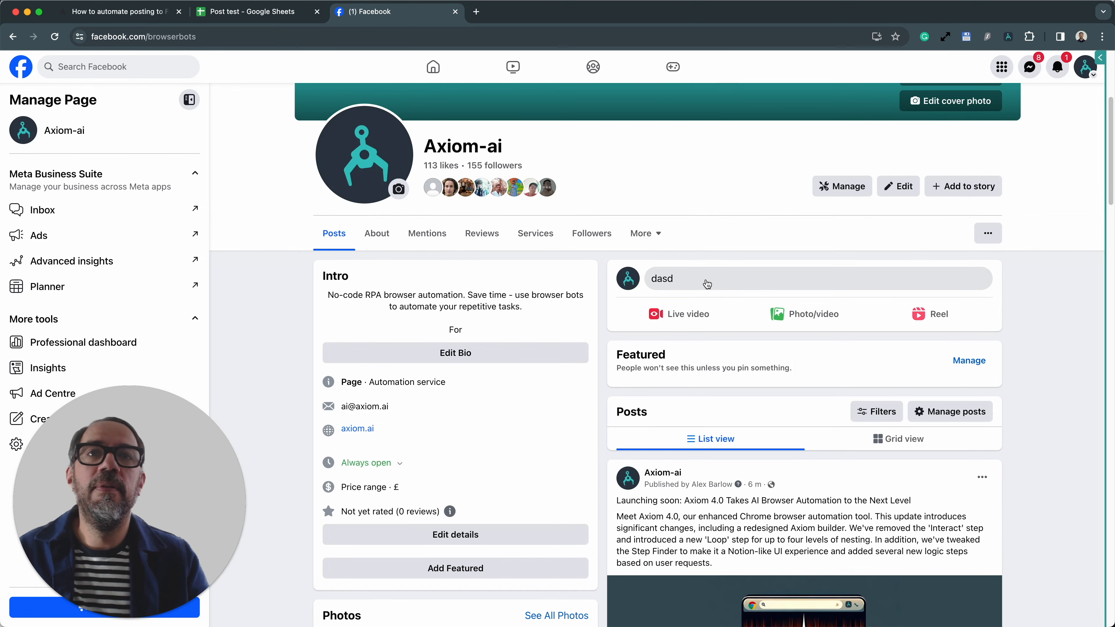
- Clear the draft text from the Create post dialog, close it and reload the Facebook page
left_click(655, 288)
key("super+a")
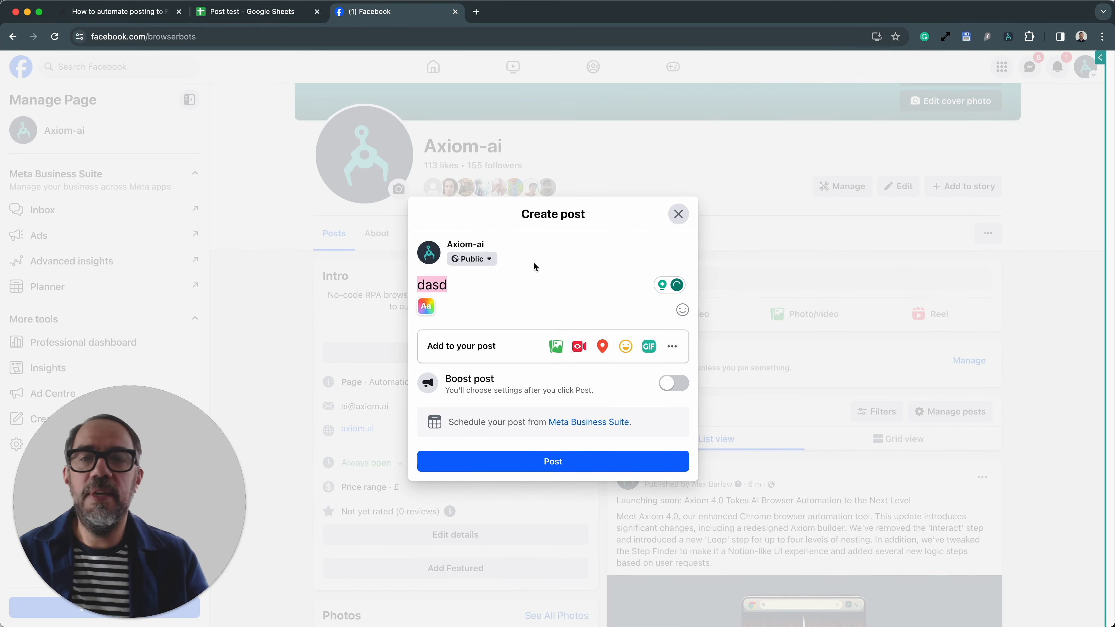
key("BackSpace")
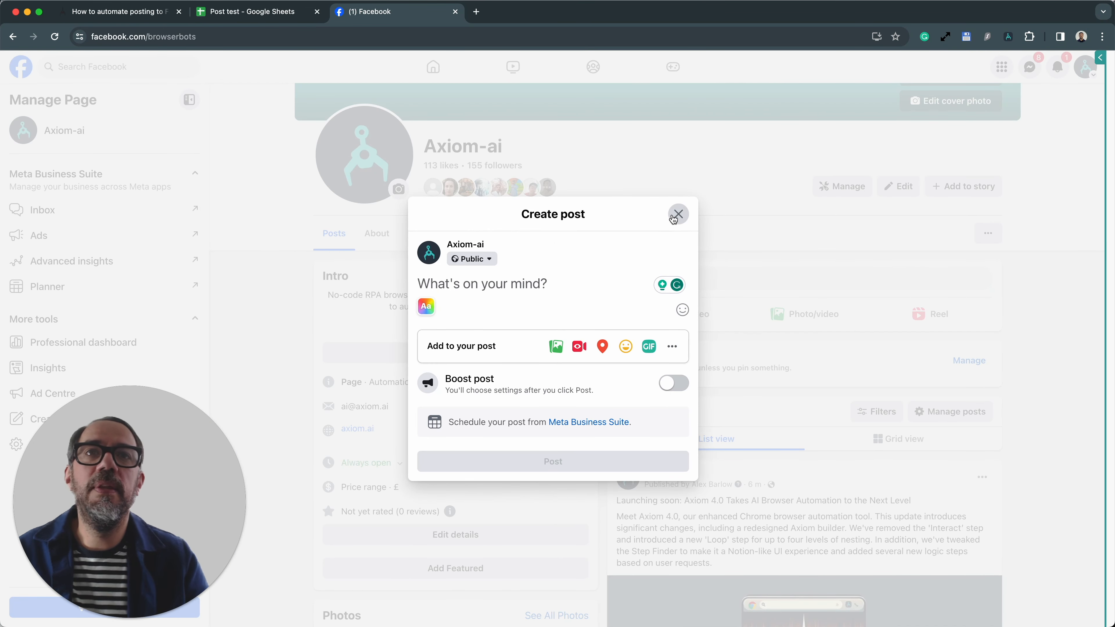
left_click(678, 214)
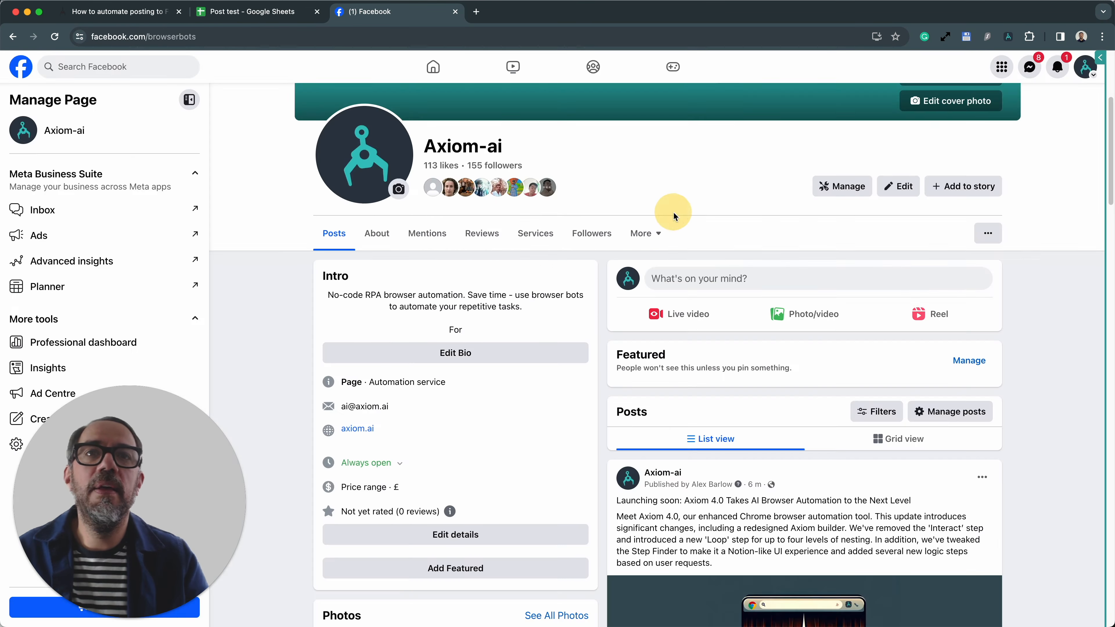
left_click(57, 35)
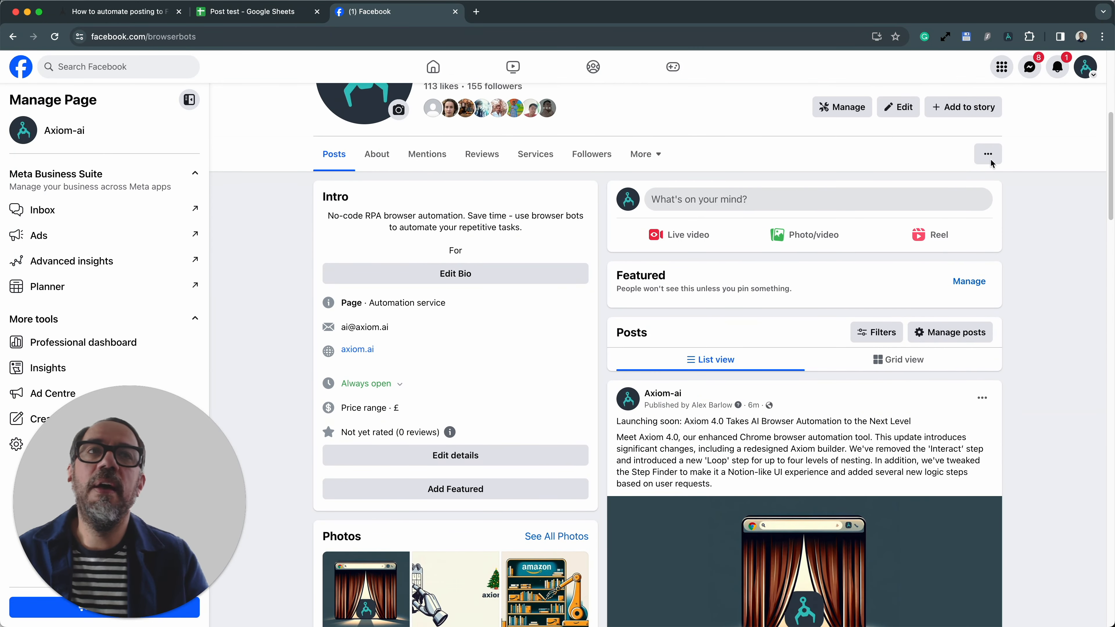
- Reopen the bot builder, expand step 2.2, Click Element: What's on your mind, axiom-ai?, and examine its custom element selector
left_click(1008, 37)
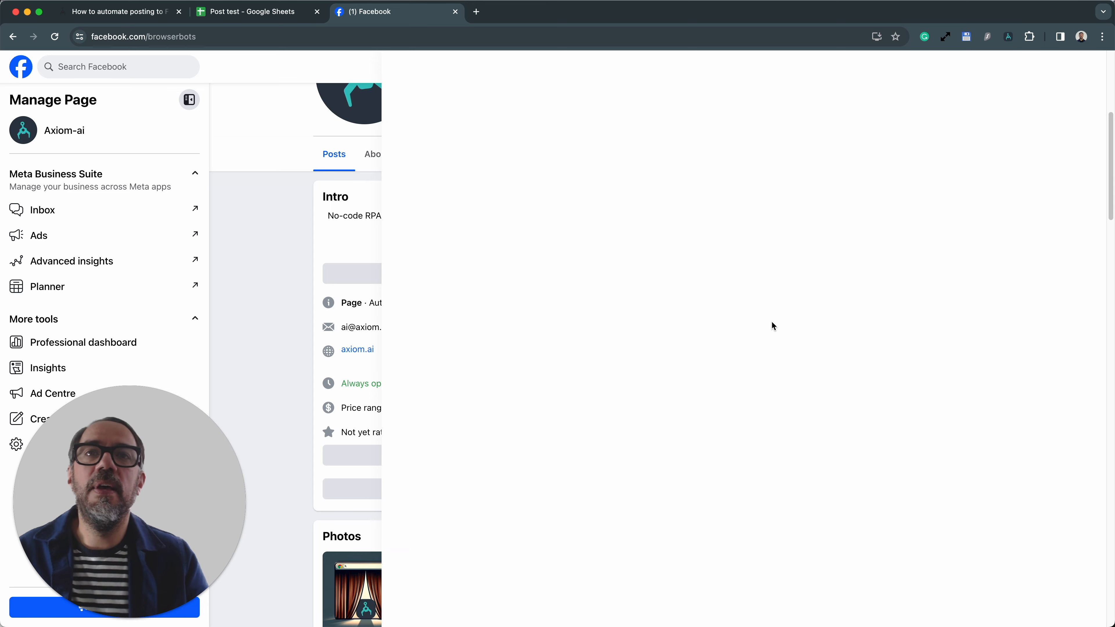
left_click(771, 343)
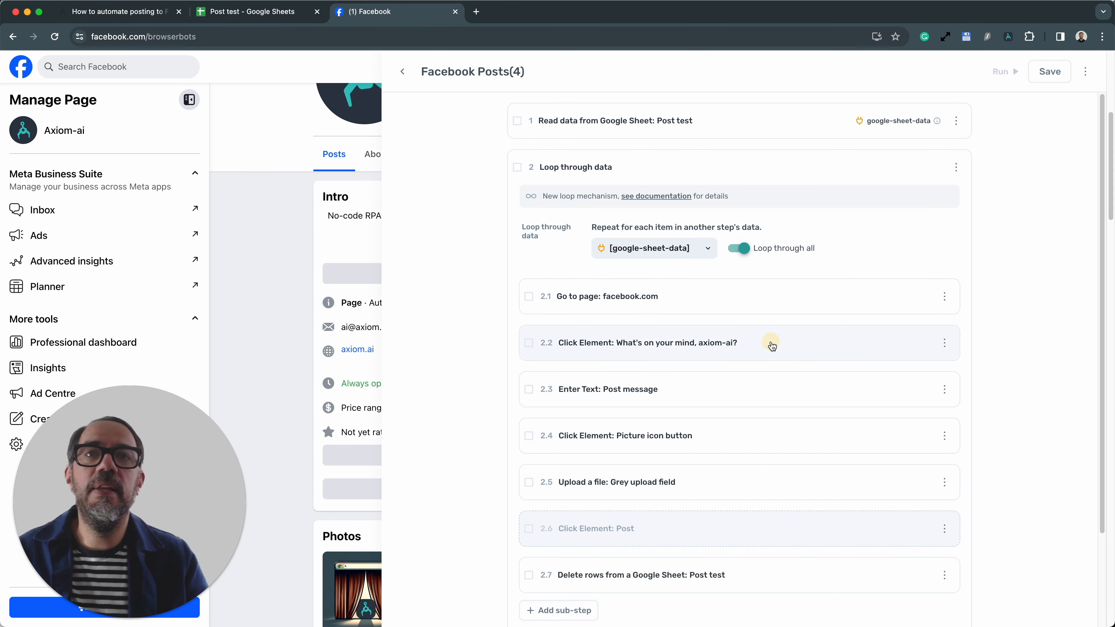
left_click(627, 393)
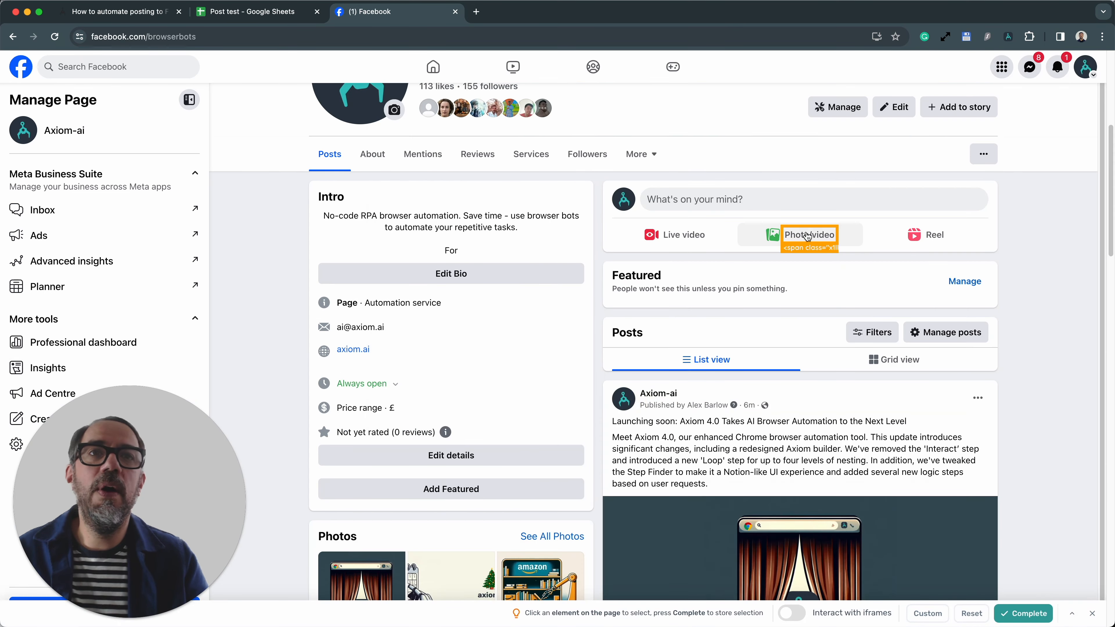
left_click(918, 608)
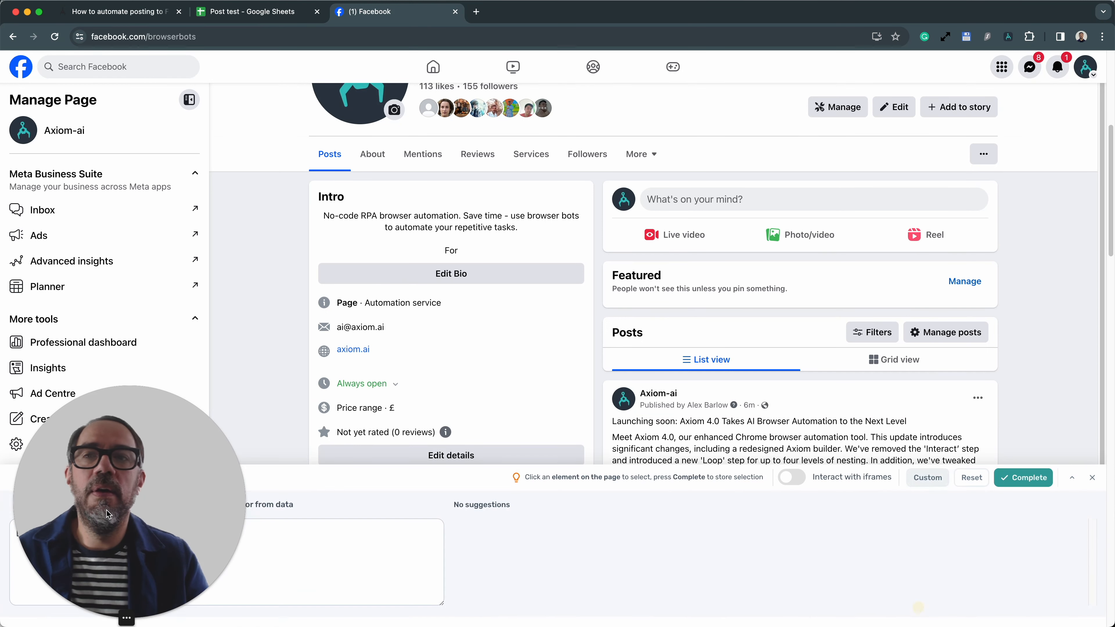
left_click_drag(107, 514, 107, 338)
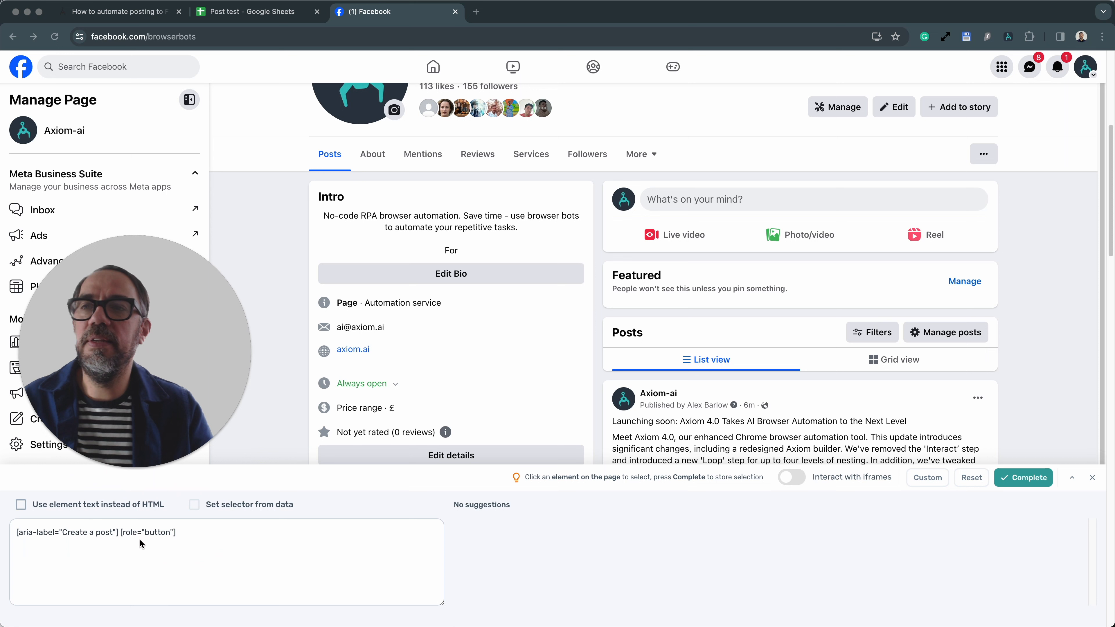
left_click(33, 533)
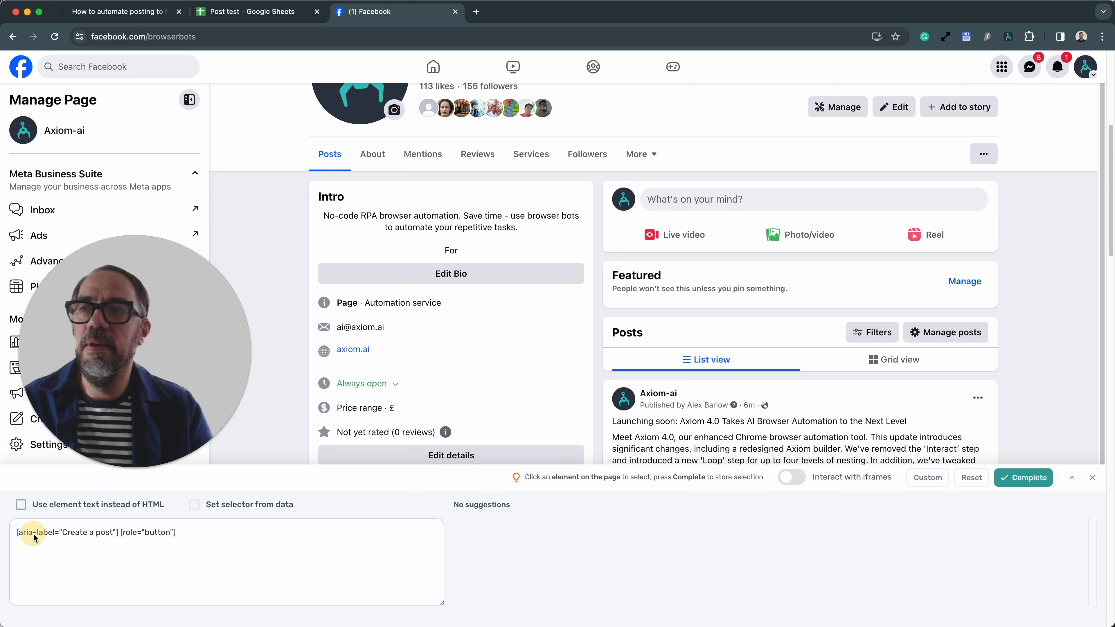
triple_click(33, 533)
left_click(82, 537)
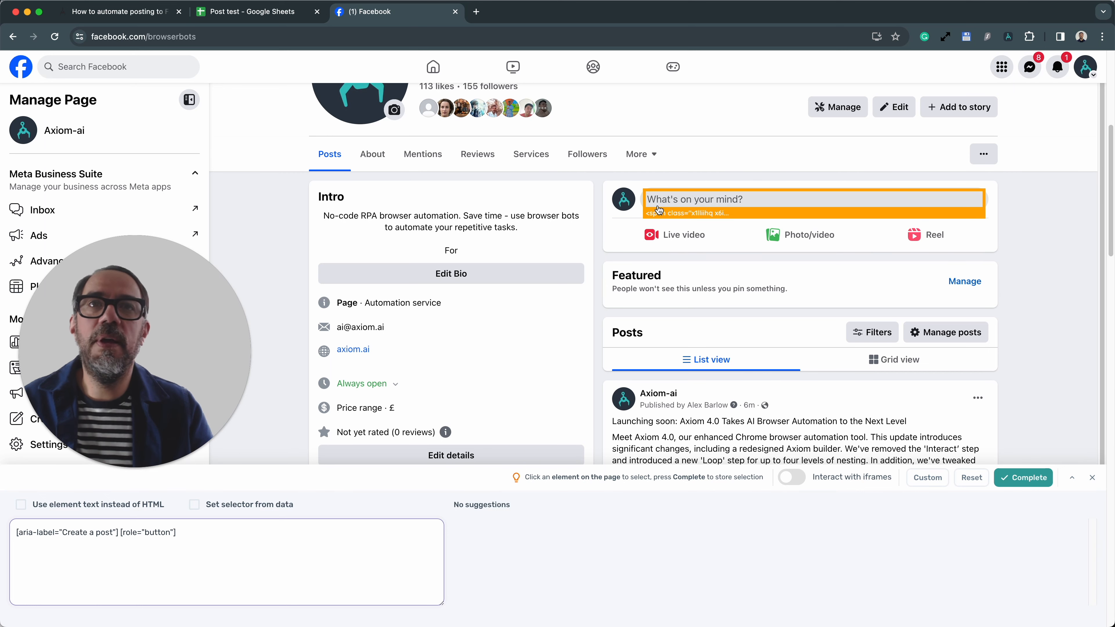
triple_click(107, 542)
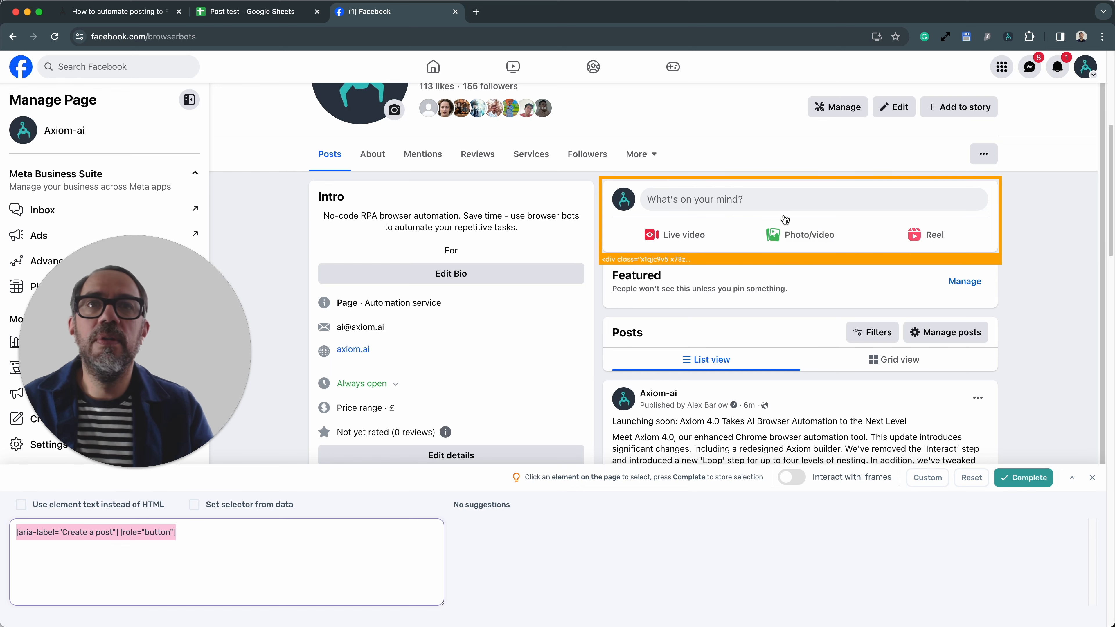
- Select the page's What's on your mind? field for step 2.2 and use its element text instead of HTML
left_click(785, 201)
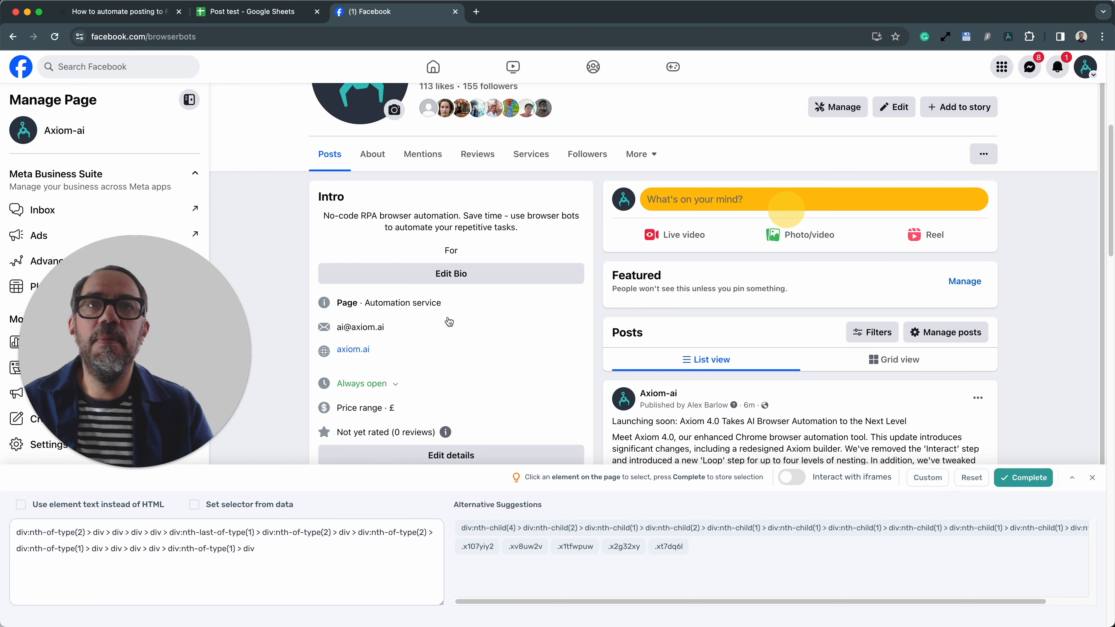
left_click(99, 503)
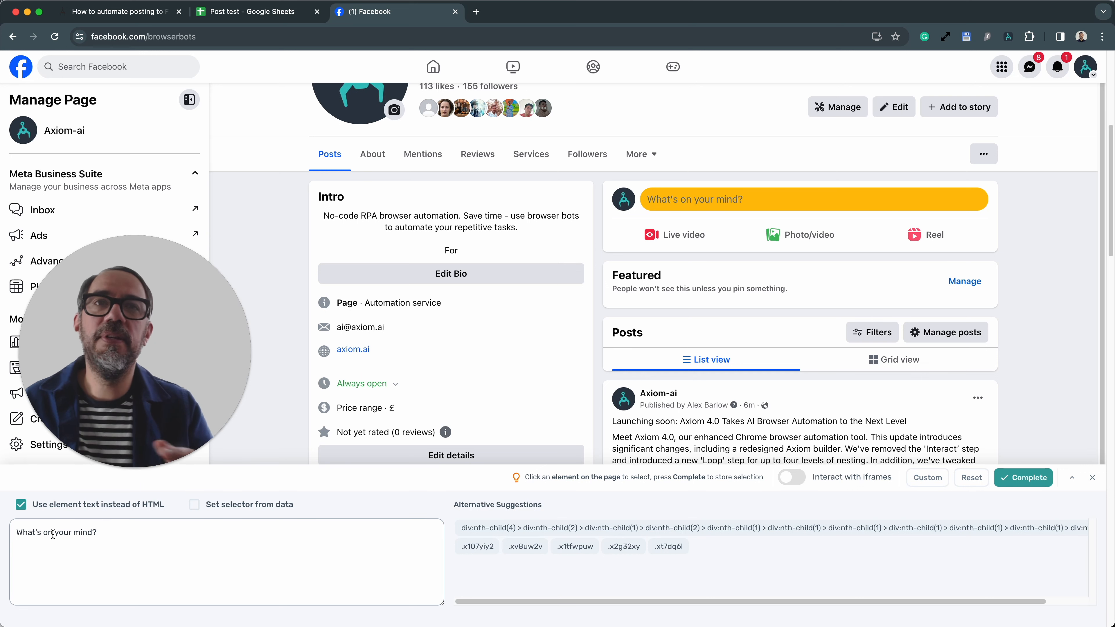
left_click(96, 540)
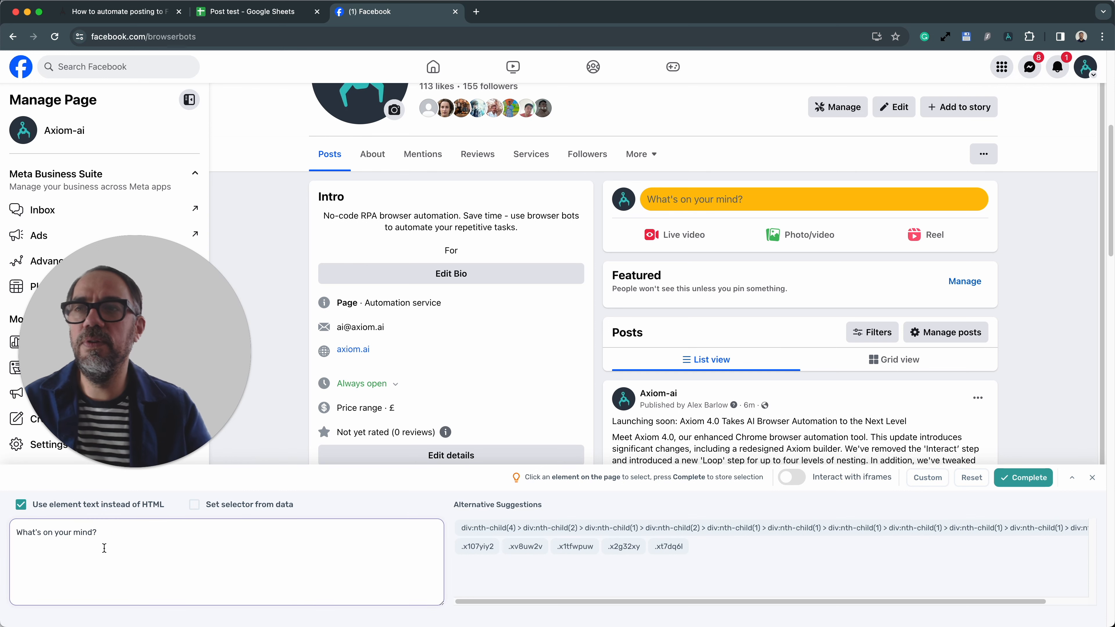
- Try replacing the word "your" in the selector text "What's on your mind?" with a person's name in possessive form
key("Left")
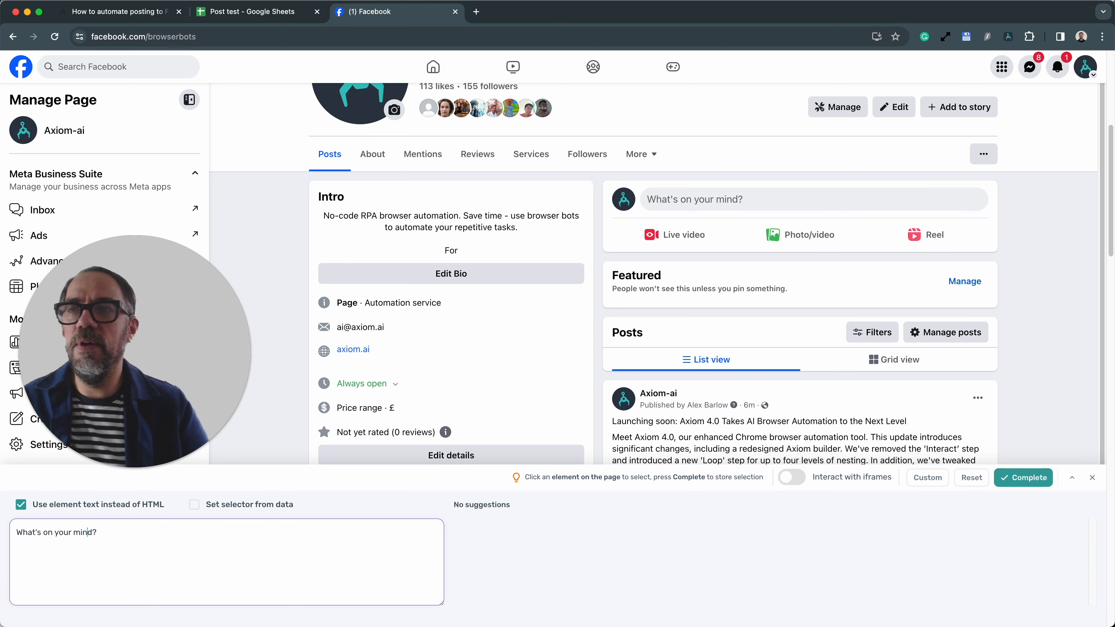
key("Left")
key("Left")
key("Left")
key("Left")
key("Left")
key("BackSpace")
key("BackSpace")
key("BackSpace")
key("BackSpace")
type("ael")
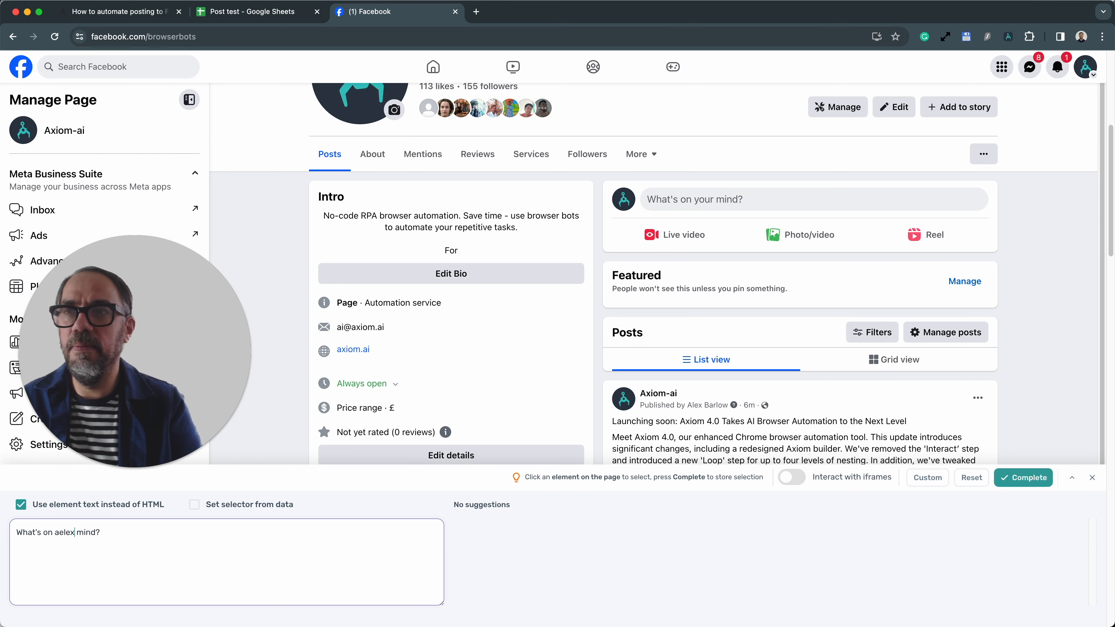
type("ex's")
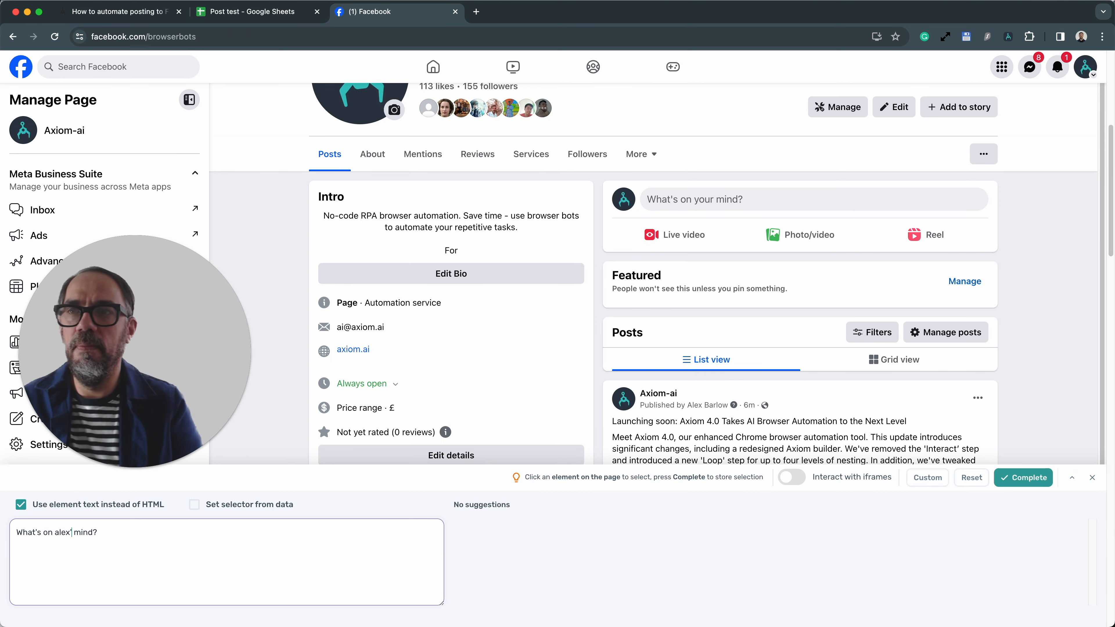
- Undo the wording change in the selector text, close the selector without storing the selection and collapse step 2.2
key("super+z")
key("super+z")
key("super+z")
key("super+z")
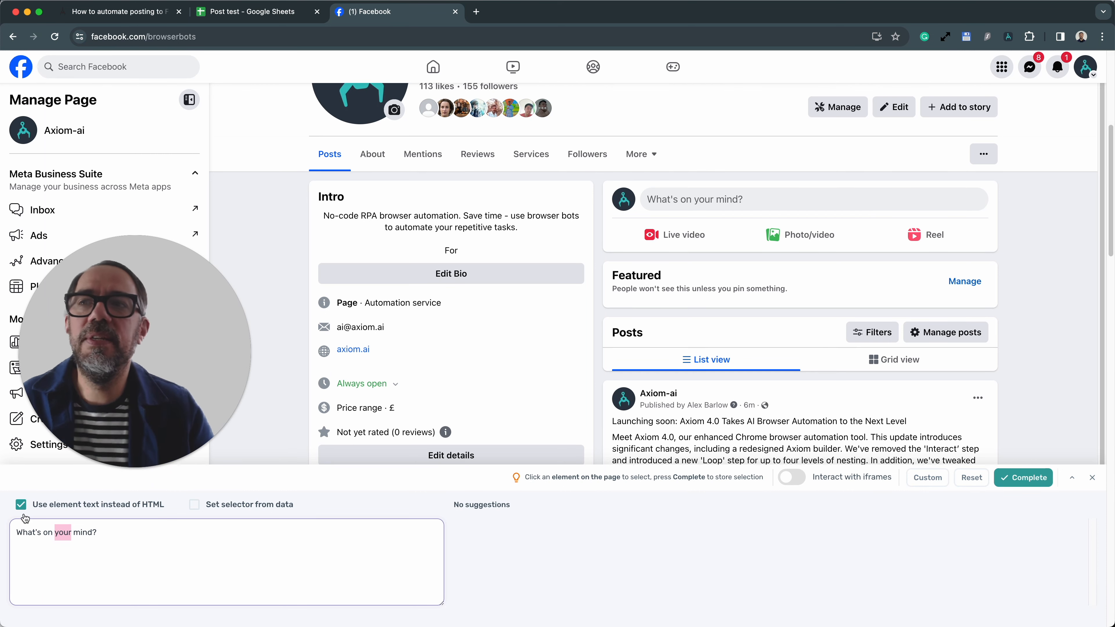
left_click(1091, 477)
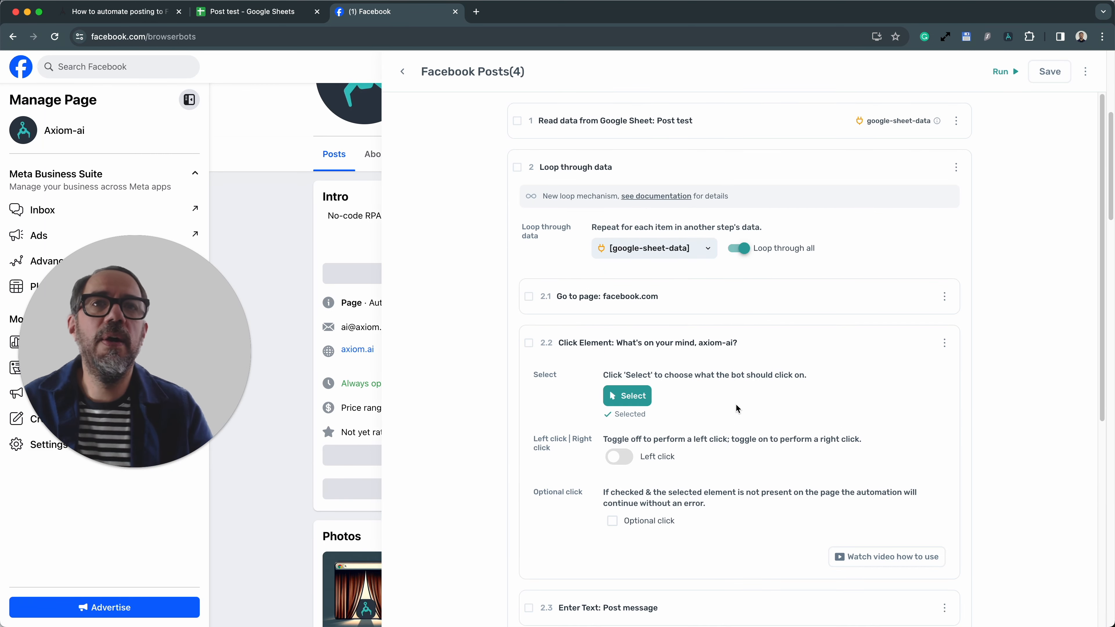
left_click(842, 343)
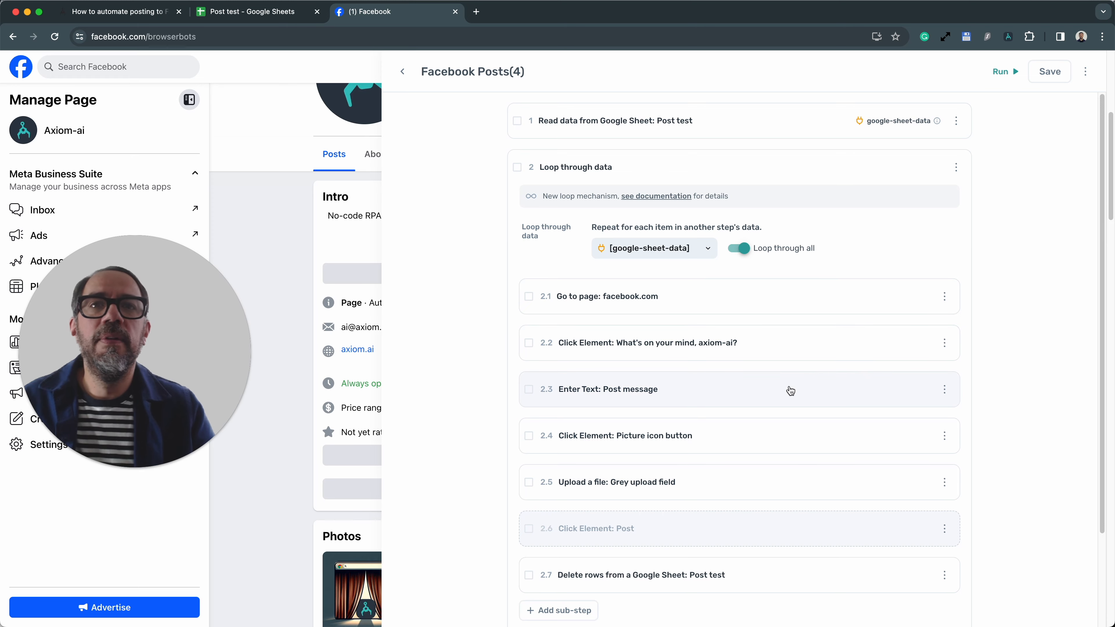
- Hide the bot builder and open the Facebook page's Create post dialog
scroll(790, 390, "down", 5)
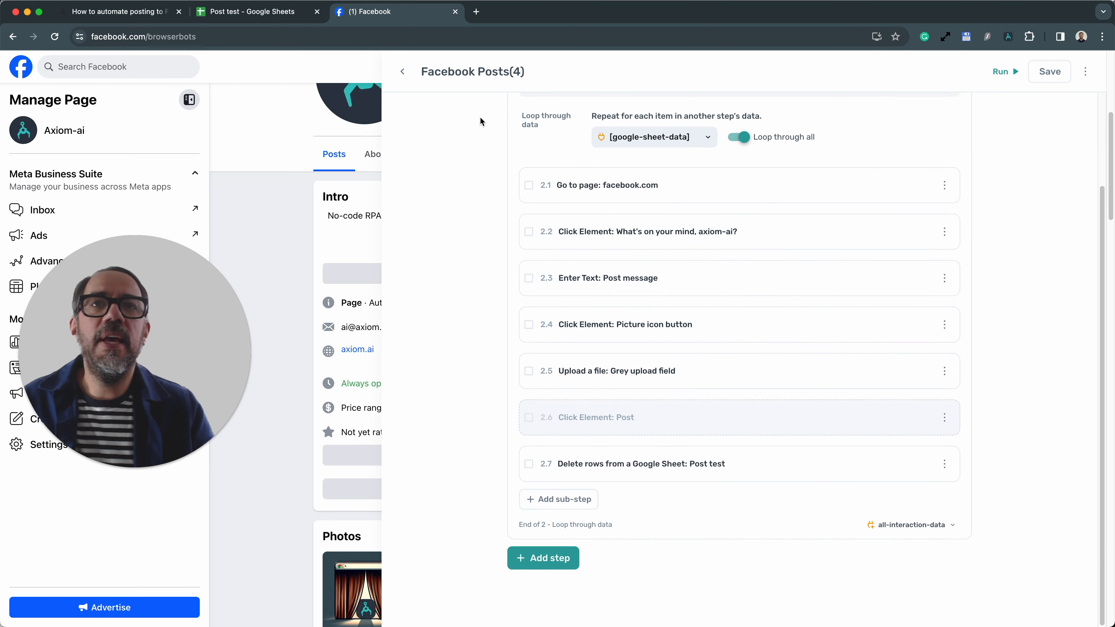
left_click(378, 73)
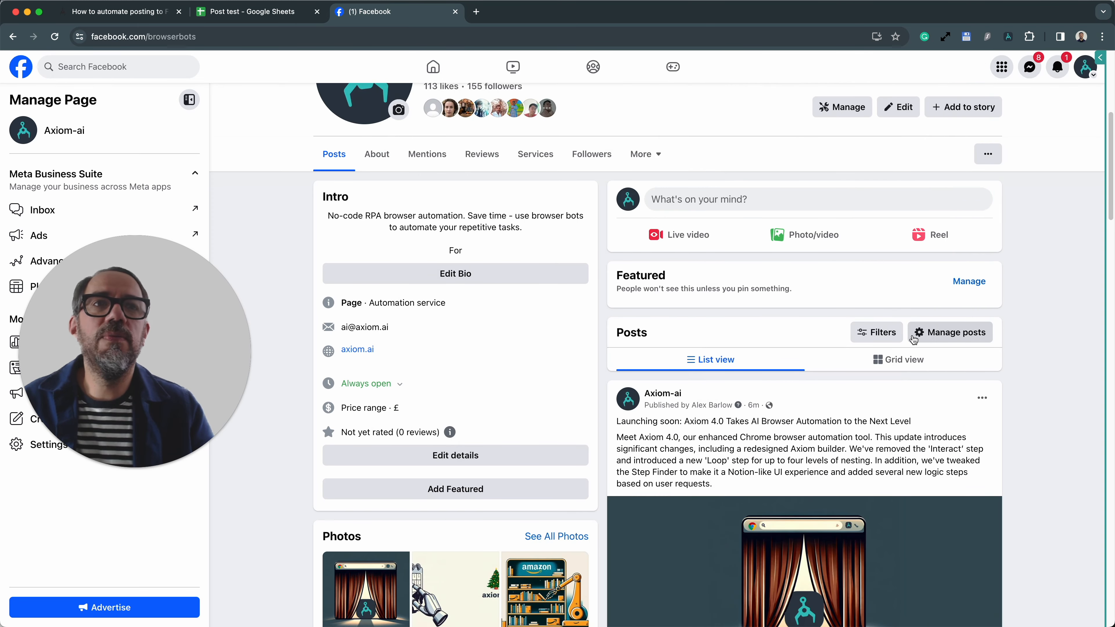
left_click(730, 205)
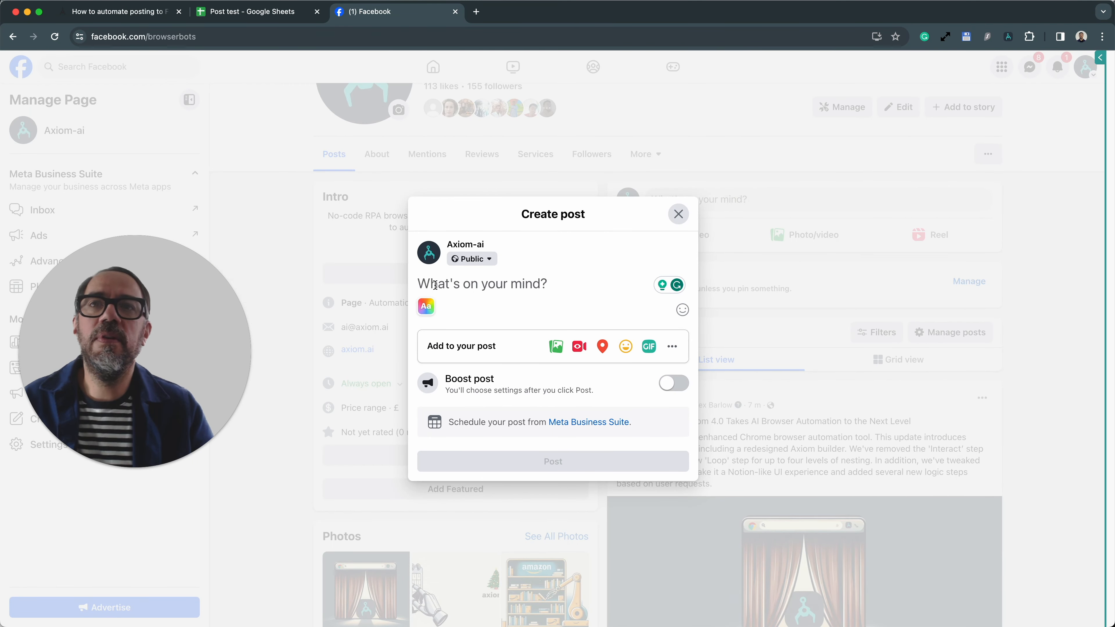
- Expand step 2.3, Enter Text: Post message, pick the Create post text field, close the selector without storing and collapse the step
left_click(1100, 58)
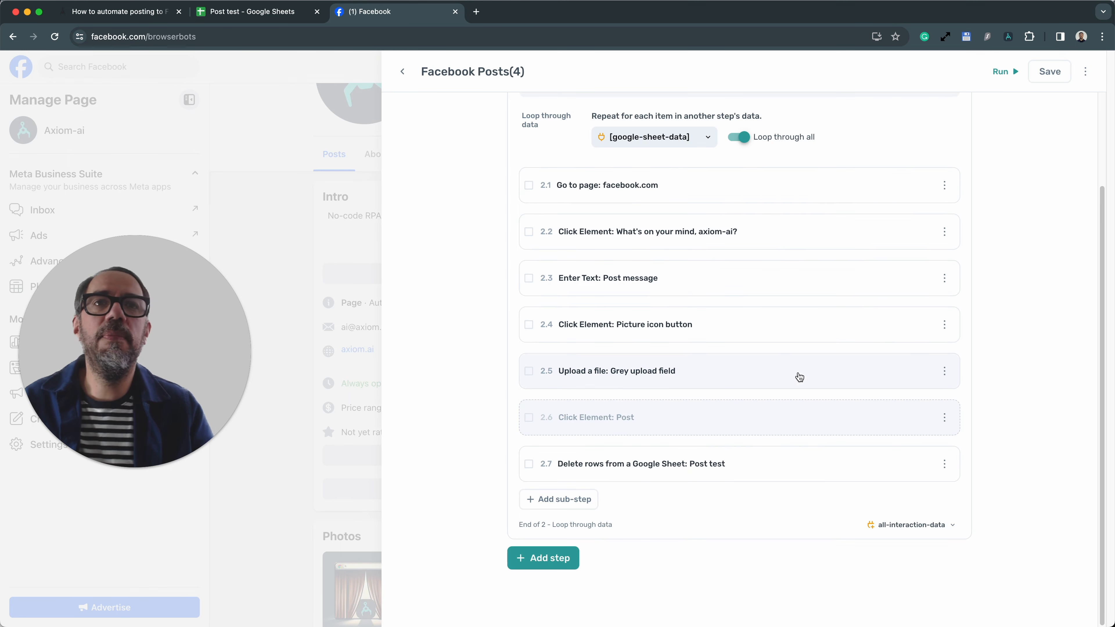
left_click(737, 289)
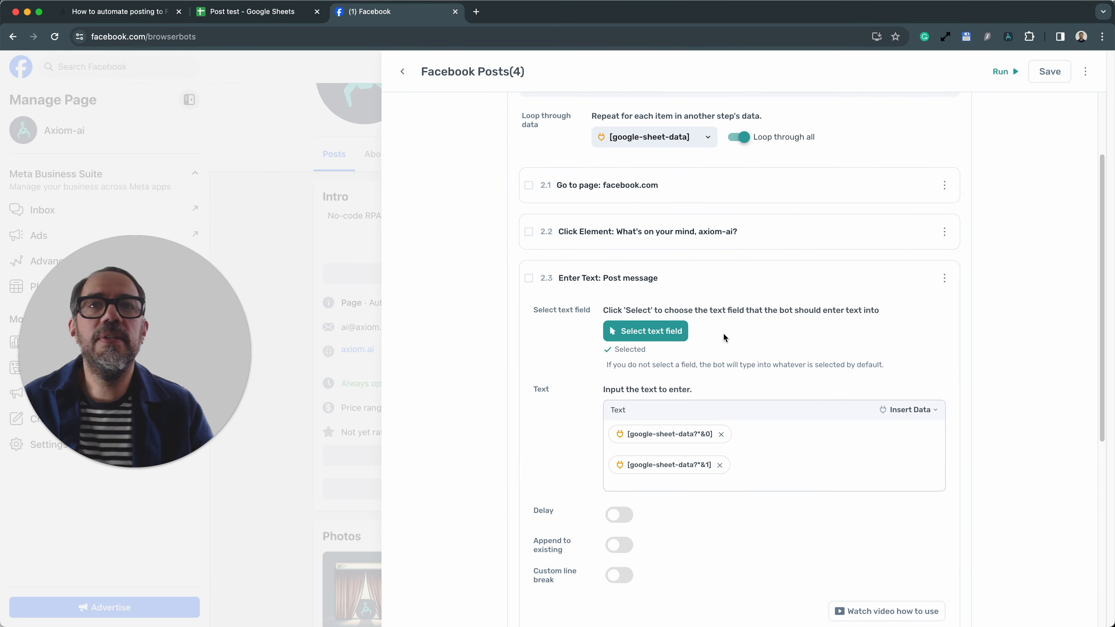
left_click(641, 330)
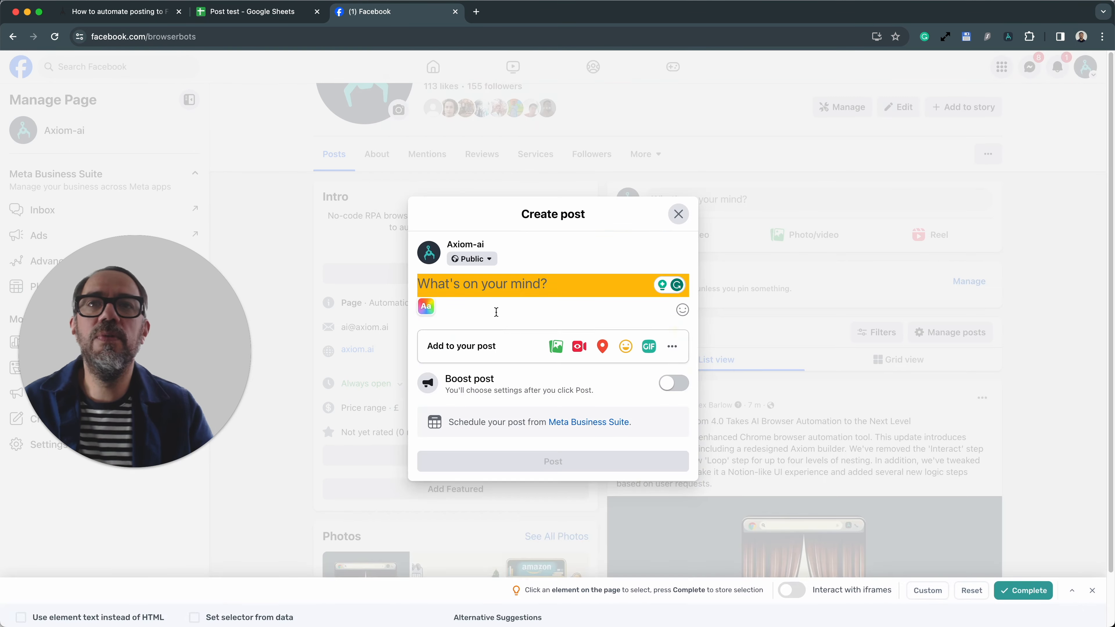
left_click(481, 285)
left_click(1091, 614)
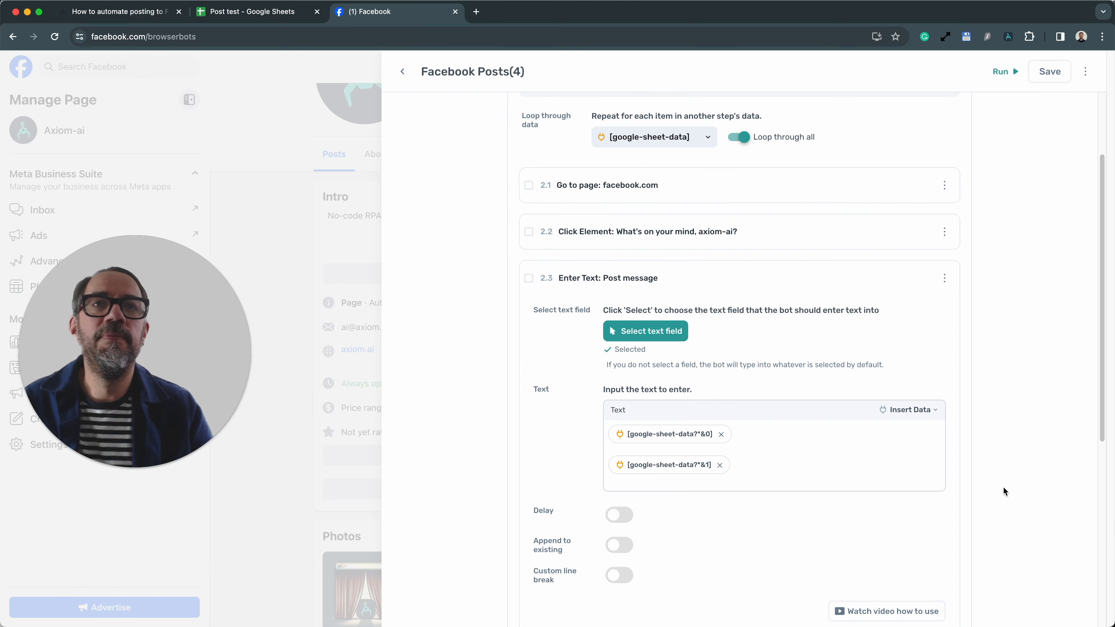
left_click(802, 276)
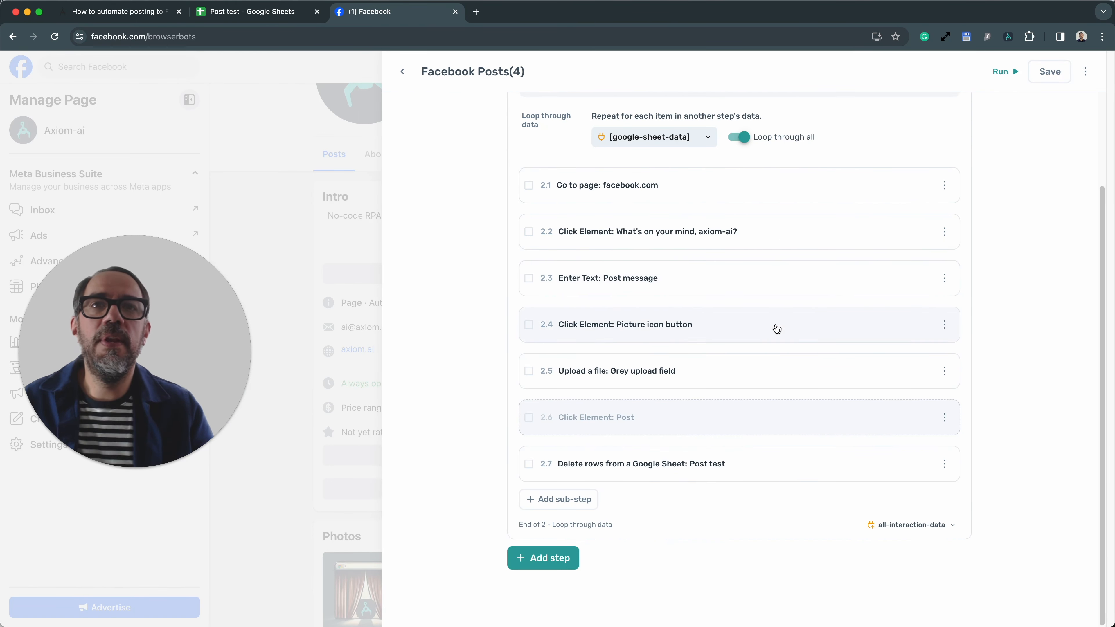
- Set step 2.4, Click Element: Picture icon button, to target the Photo/video icon in the Create post dialog and collapse the step
left_click(720, 337)
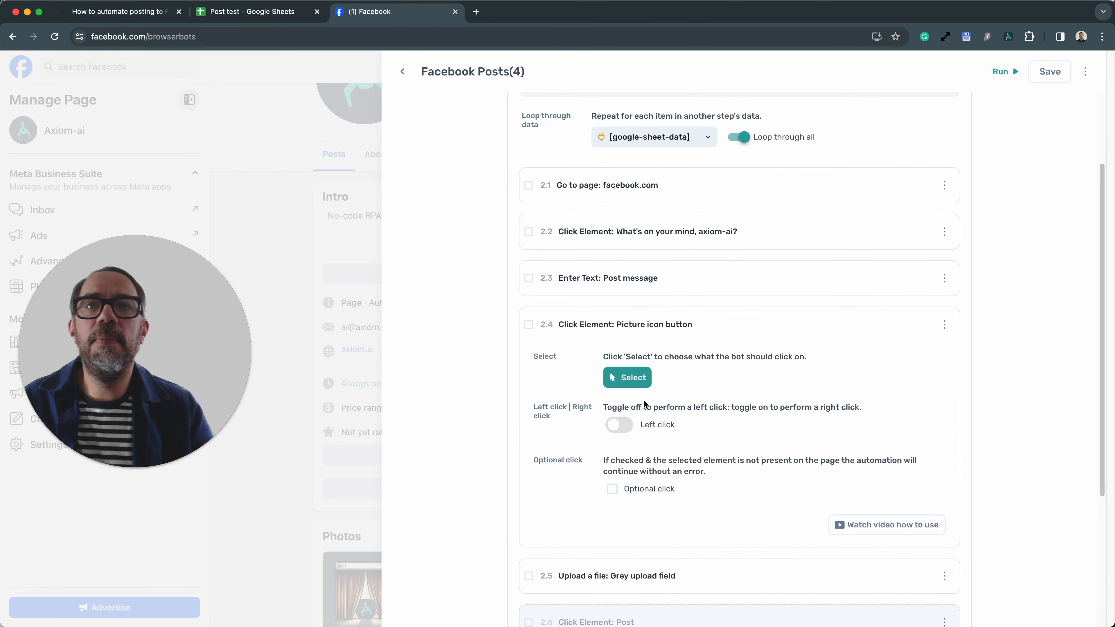
left_click(627, 377)
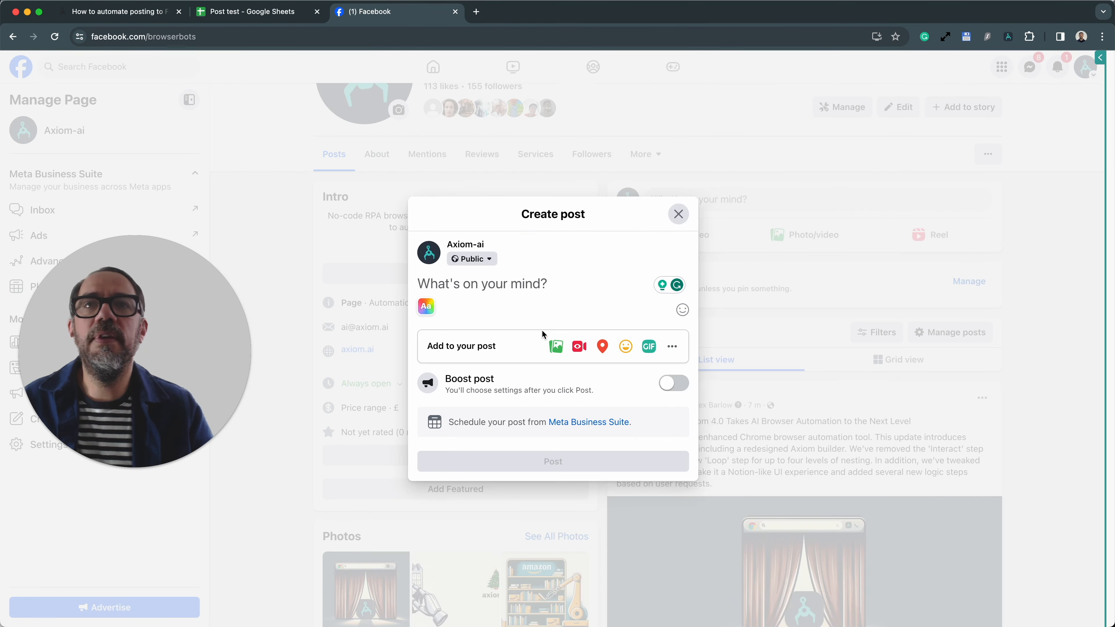
left_click(556, 353)
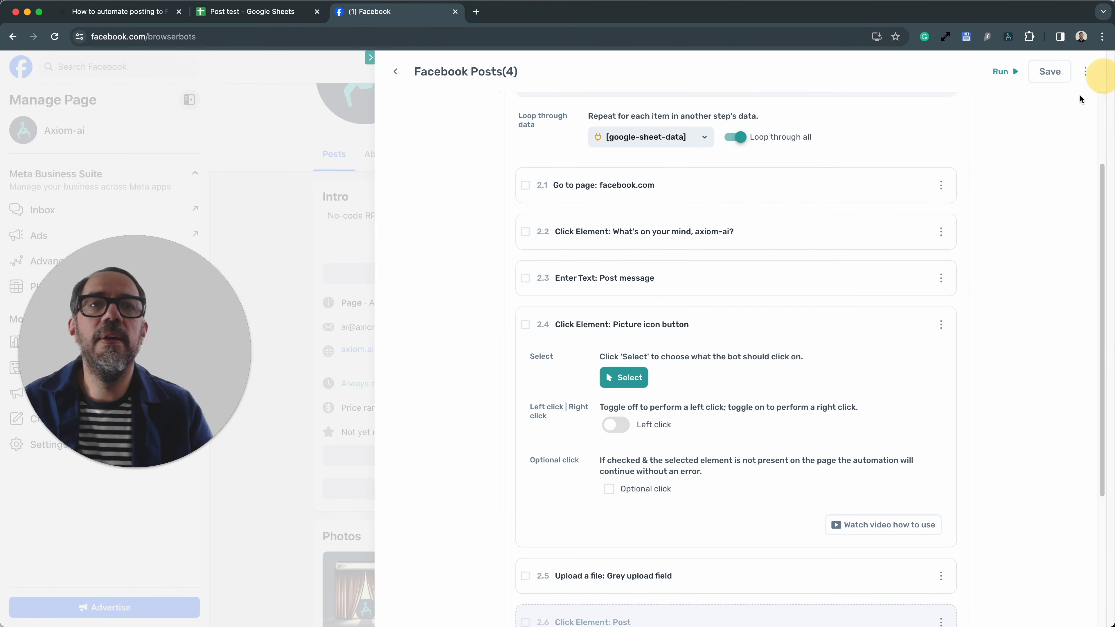
left_click(626, 377)
left_click(930, 614)
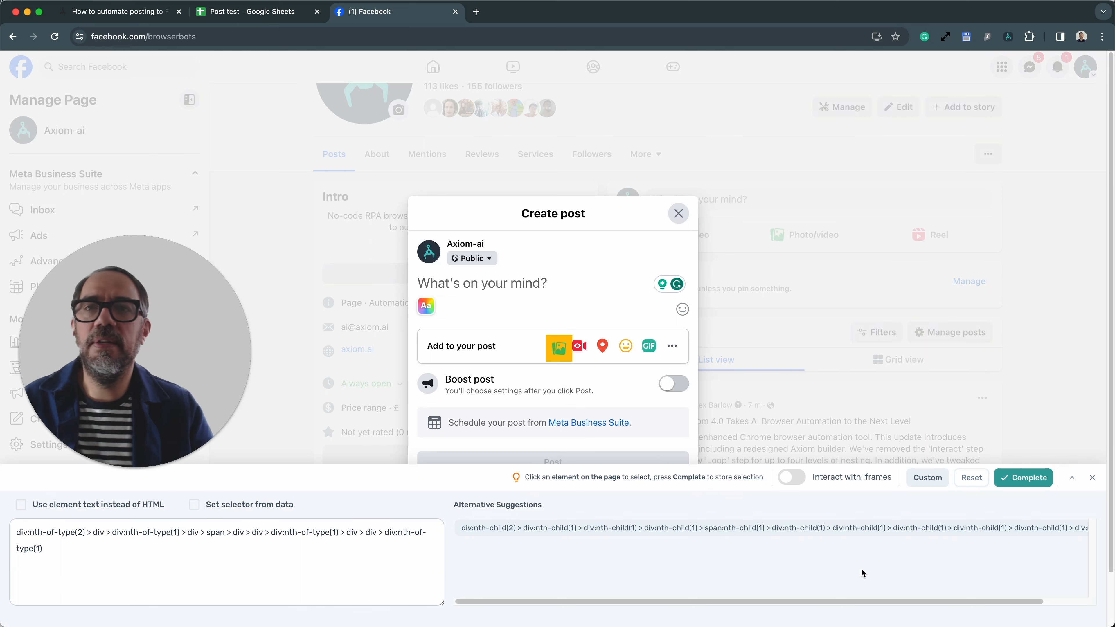
left_click(554, 358)
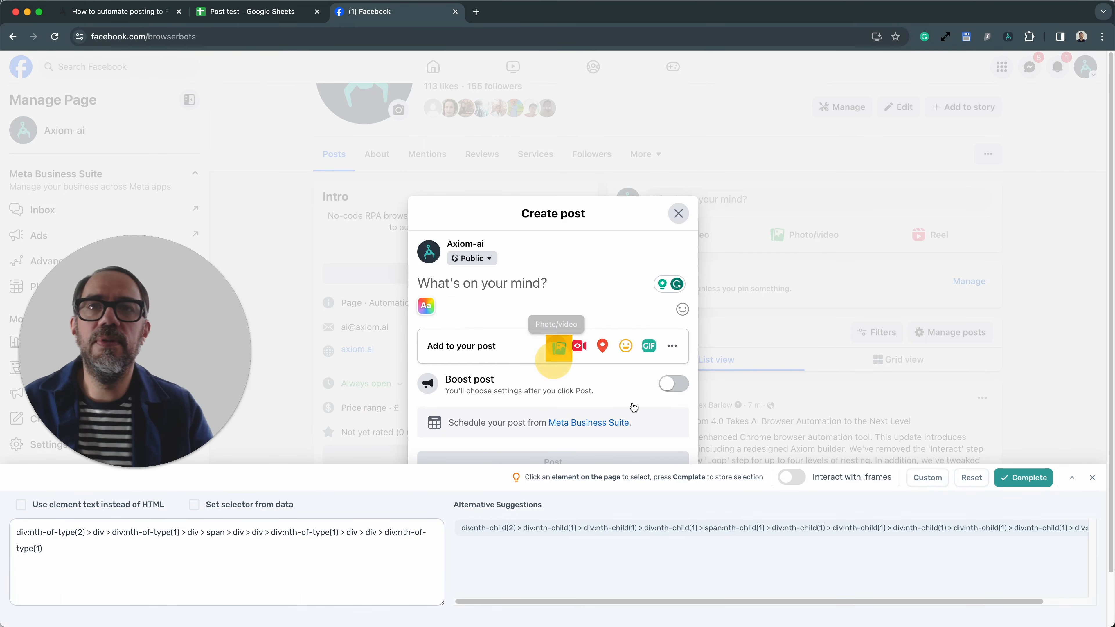
left_click(1032, 480)
left_click(576, 360)
left_click(745, 336)
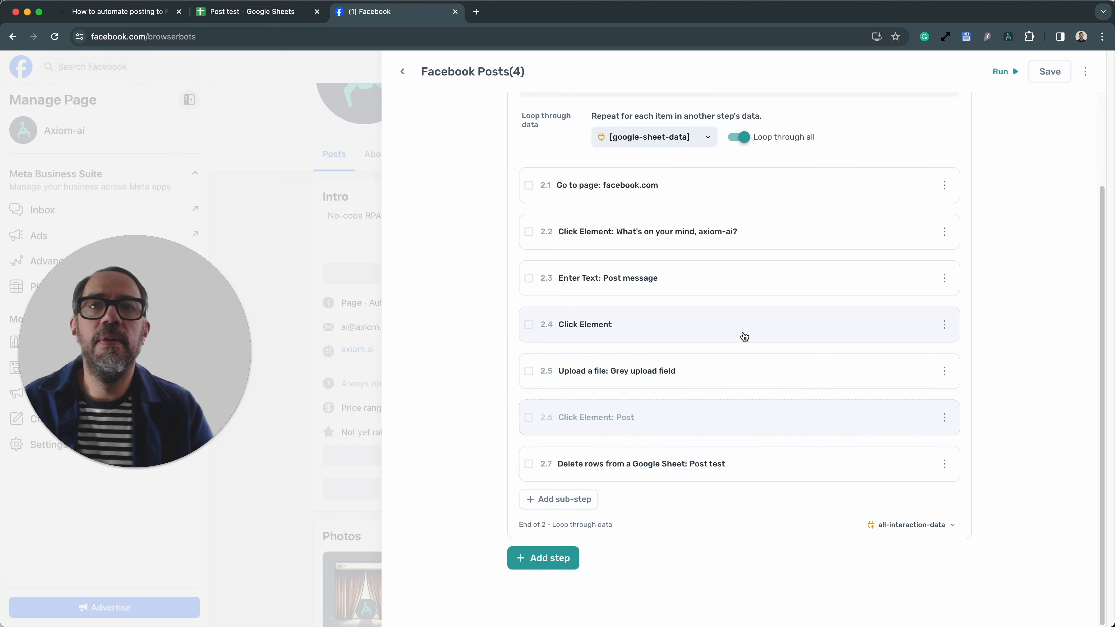
- Review step 2.5, Upload a file: Grey upload field, and open and close its file input field selector
left_click(768, 376)
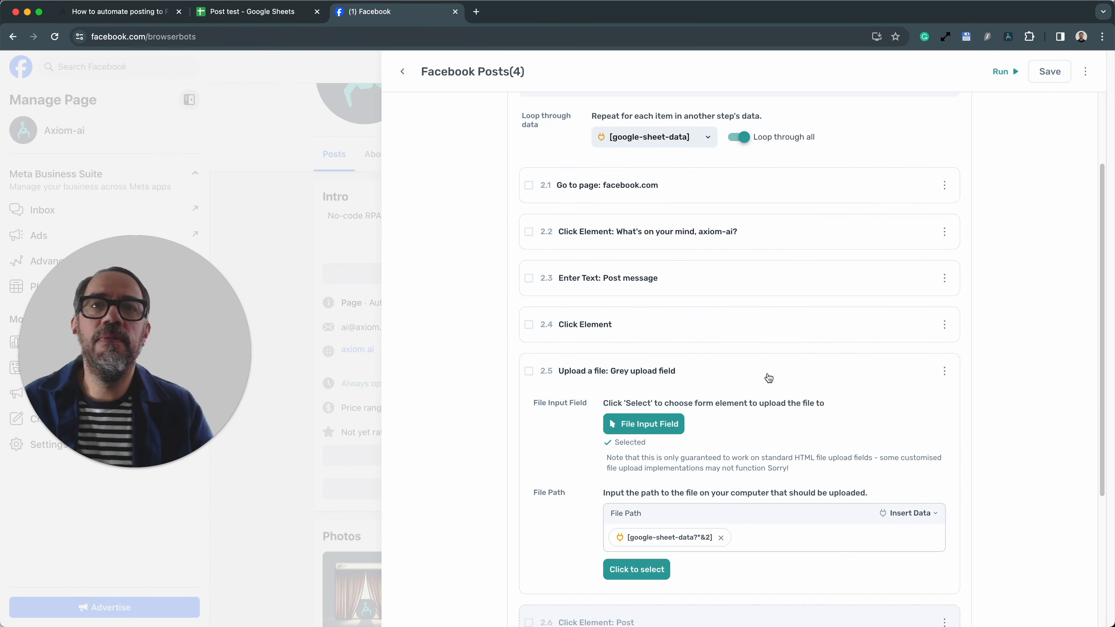
scroll(774, 402, "down", 2)
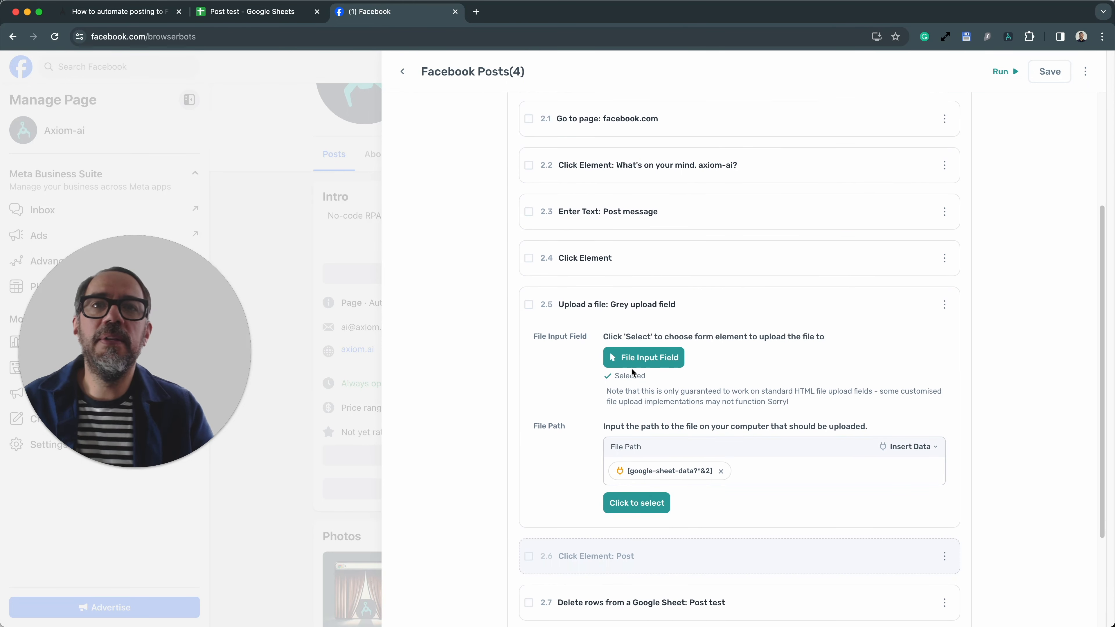
left_click(659, 365)
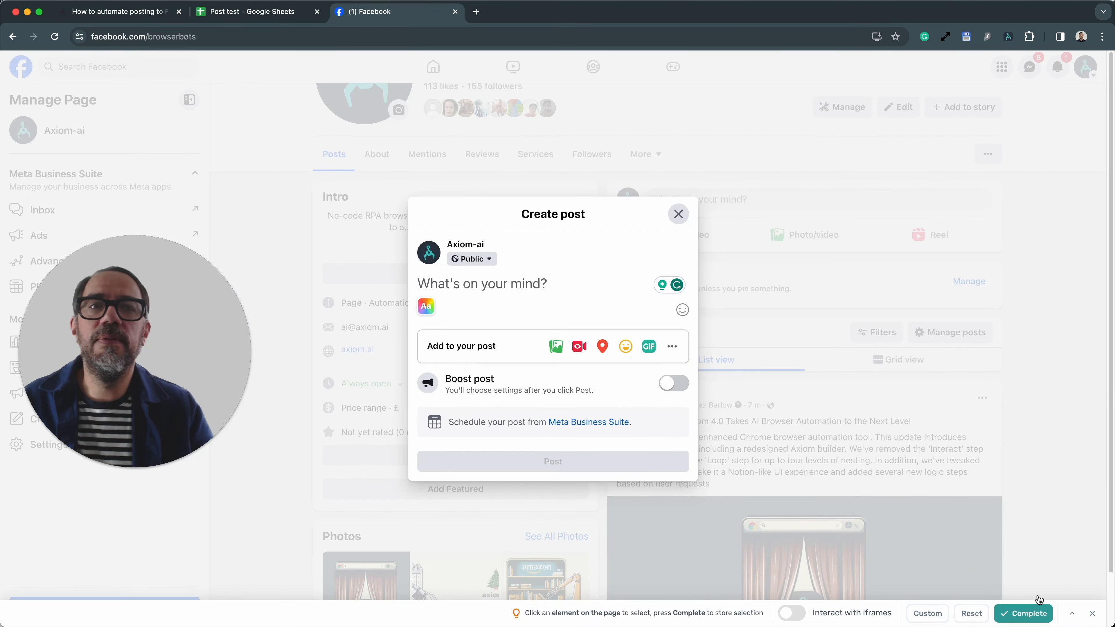
left_click(1090, 614)
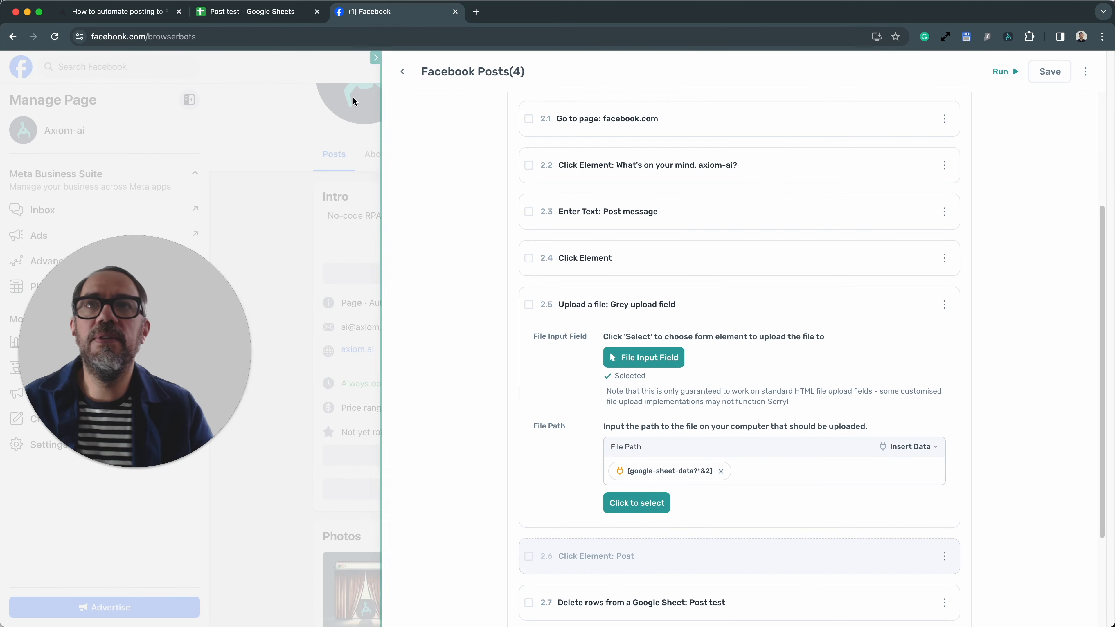
- Open the Add photos/videos area in Facebook's Create post dialog, hiding the bot builder meanwhile and showing it again
left_click(377, 57)
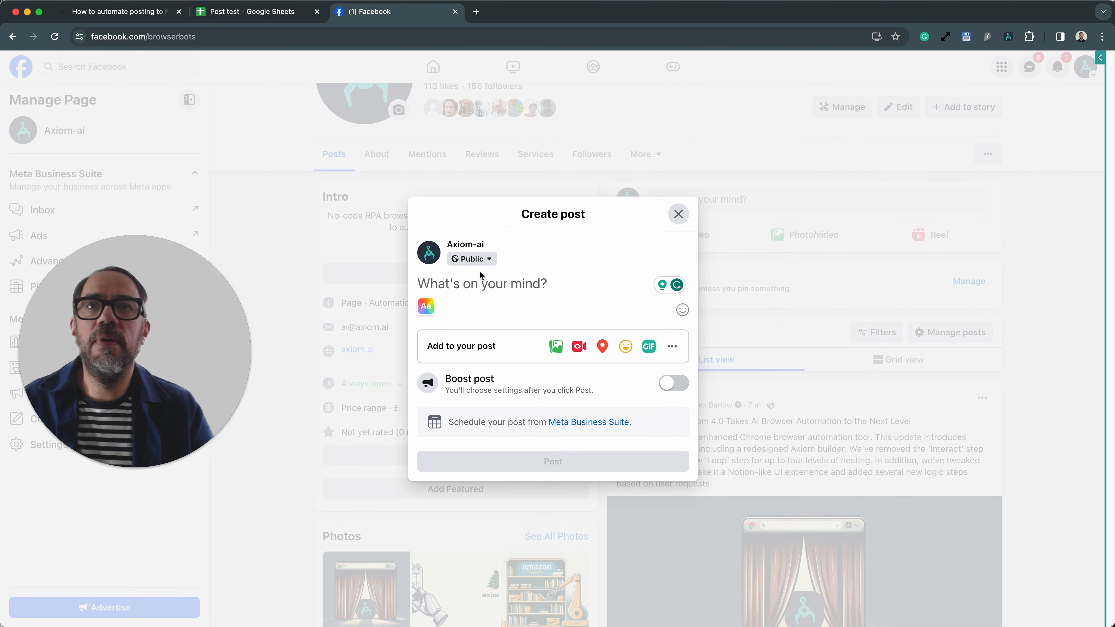
left_click(556, 346)
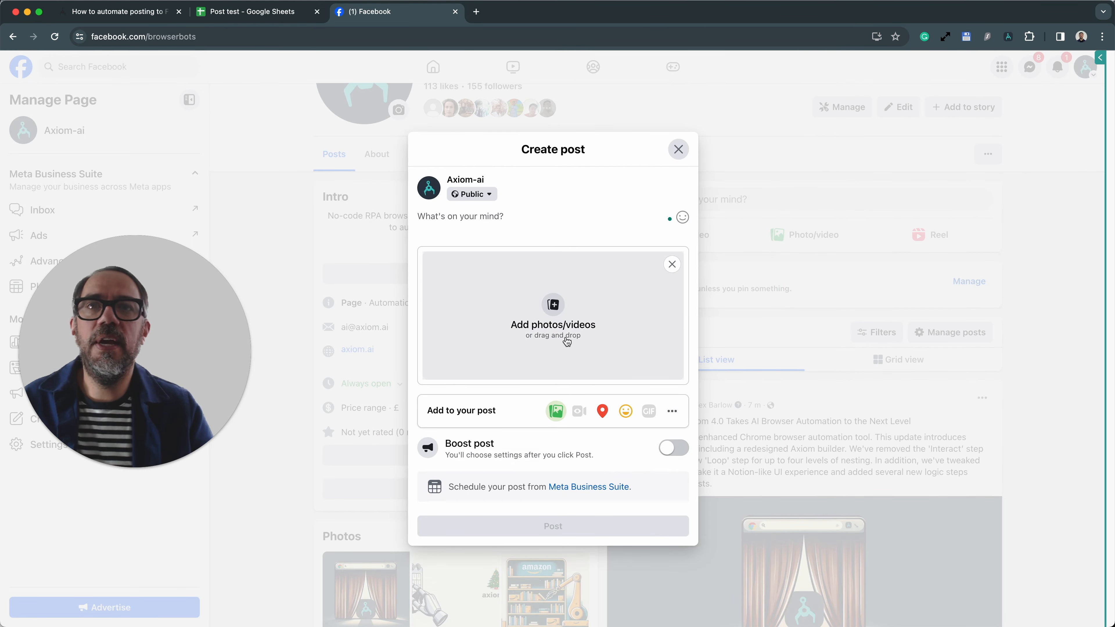
left_click(1097, 58)
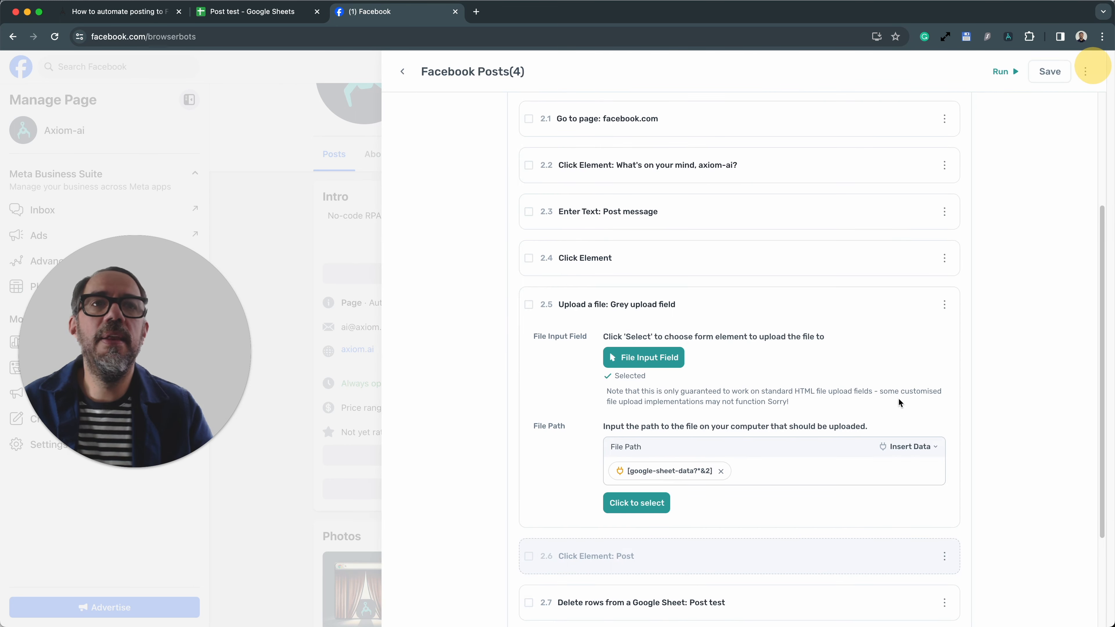
- Set step 2.5's file input field to the grey Add photos/videos area, store the selection and collapse the step
left_click(662, 361)
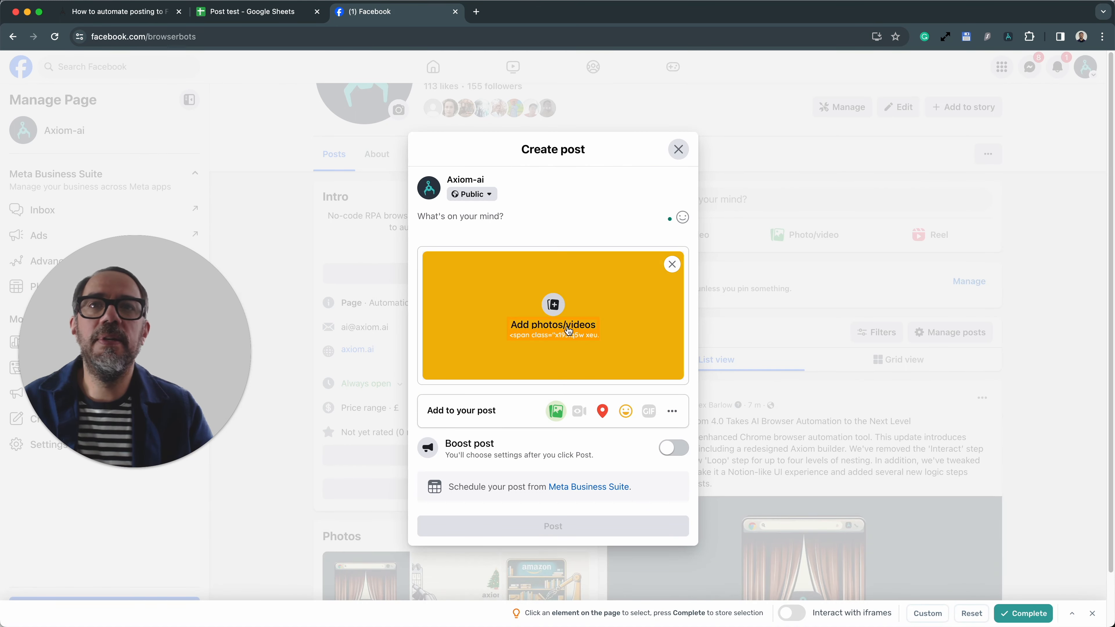
left_click(597, 343)
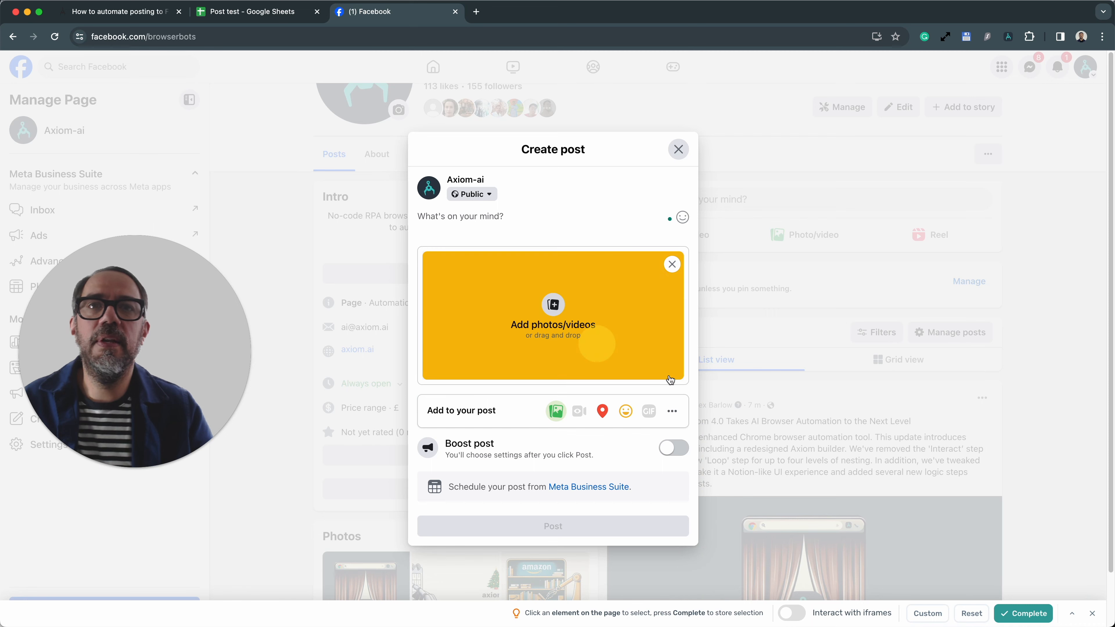
left_click(1011, 614)
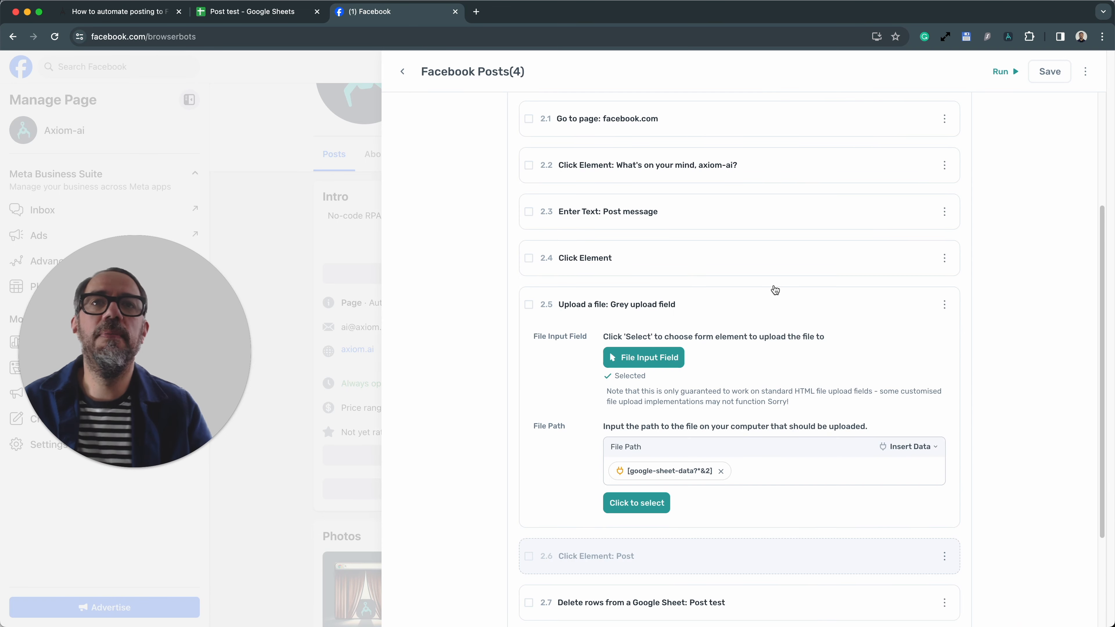
left_click(773, 312)
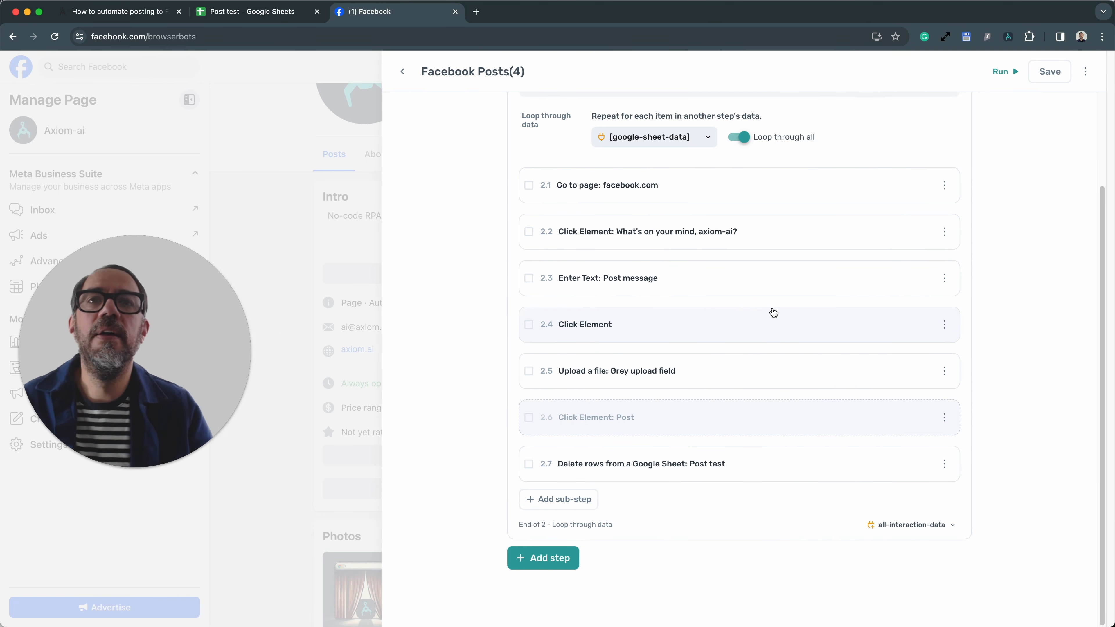
- Expand and enable step 2.6, Click Element: Post
left_click(765, 427)
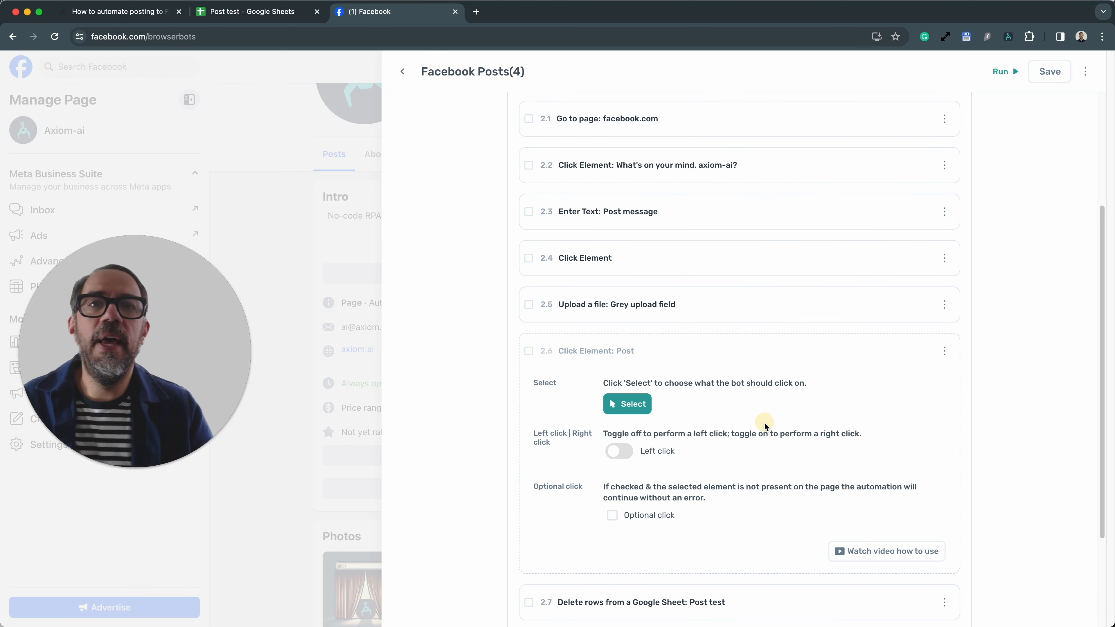
left_click(950, 356)
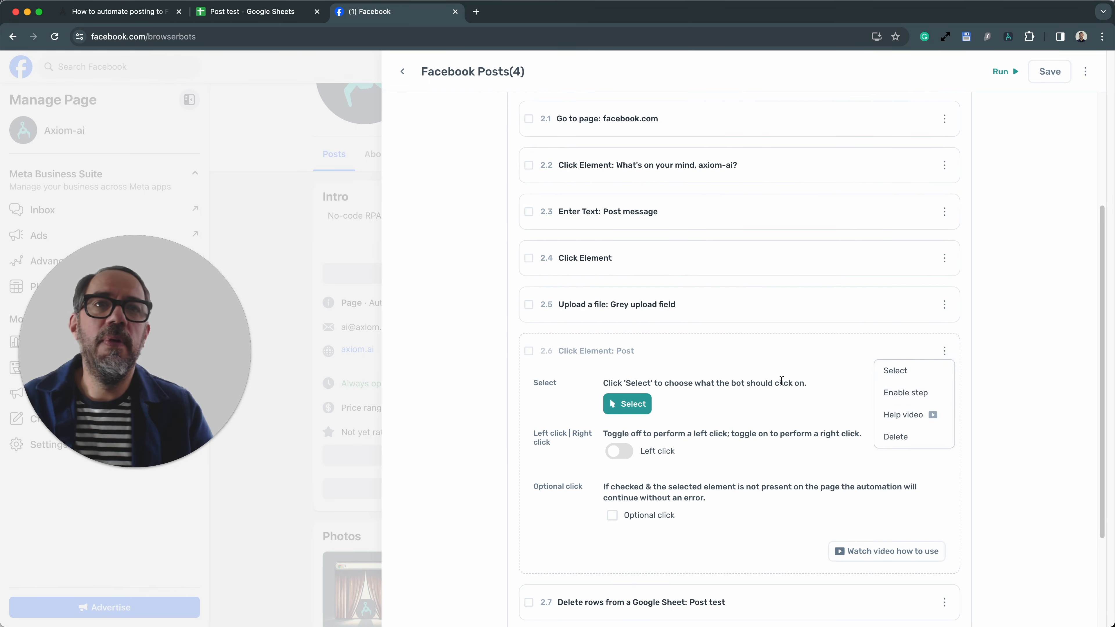
left_click(745, 356)
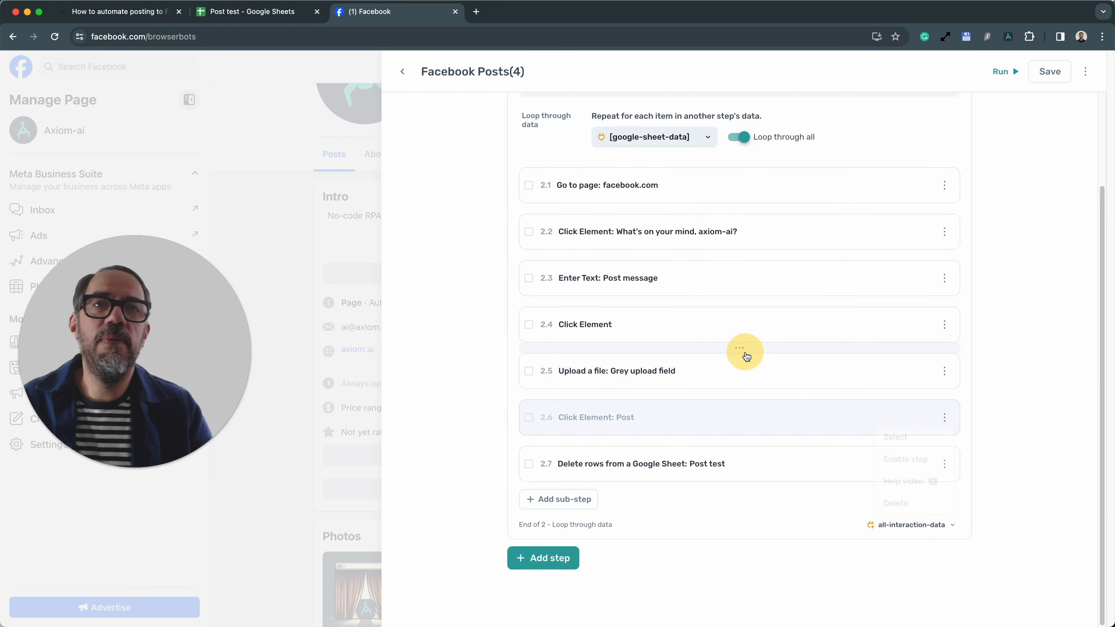
left_click(769, 403)
left_click(944, 351)
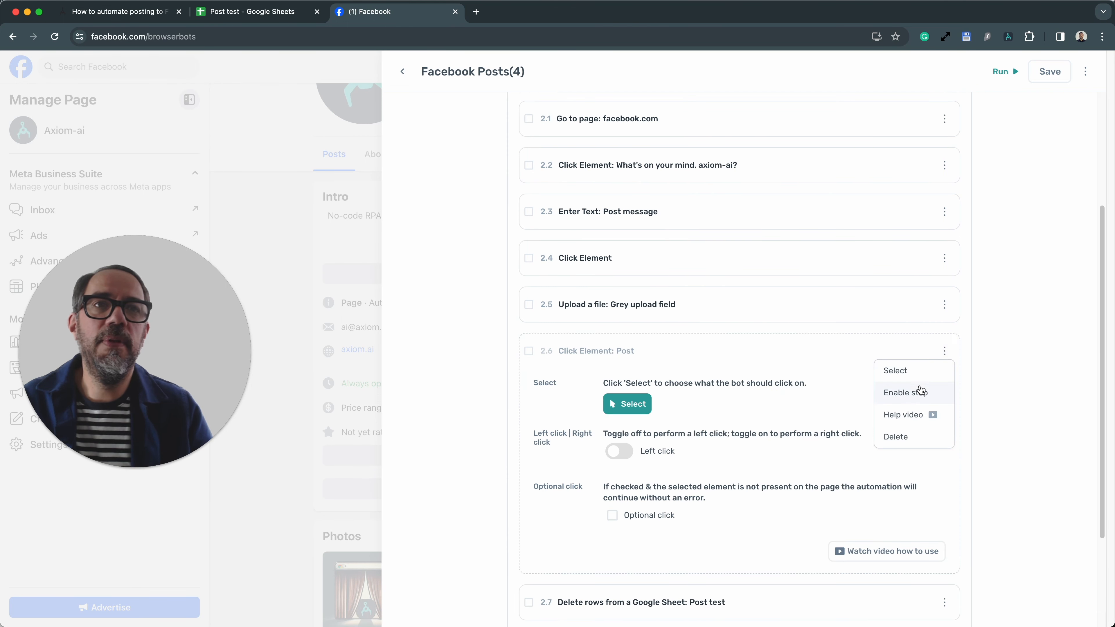
left_click(914, 397)
- Inspect step 2.6's custom selector, try element text "Post" instead of HTML, and close the selector without storing
scroll(763, 349, "down", 4)
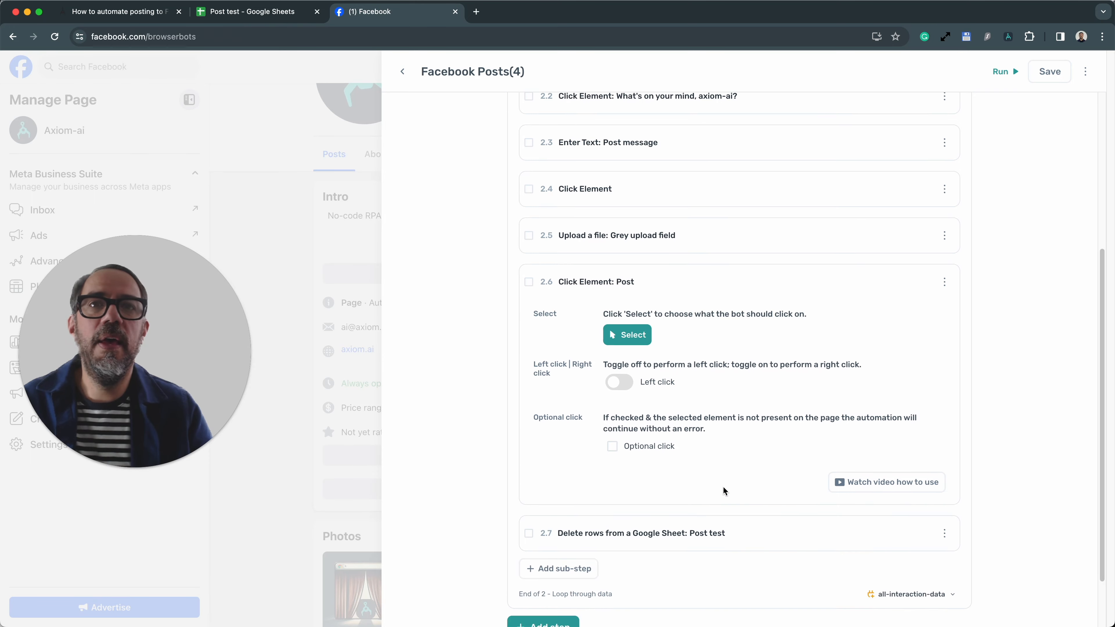
left_click(631, 267)
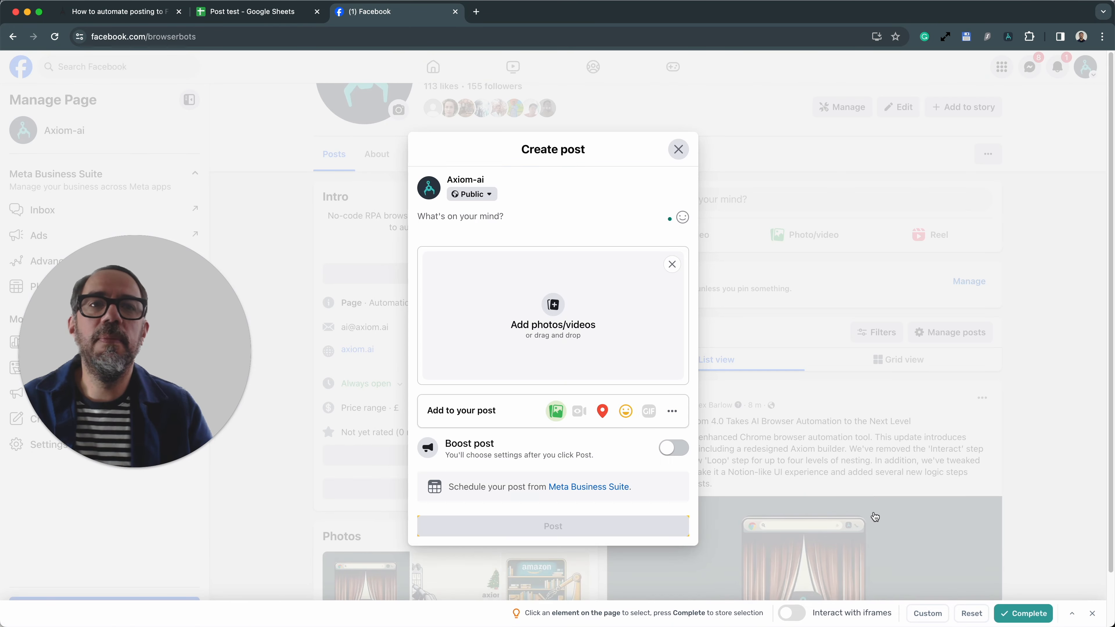
left_click(917, 608)
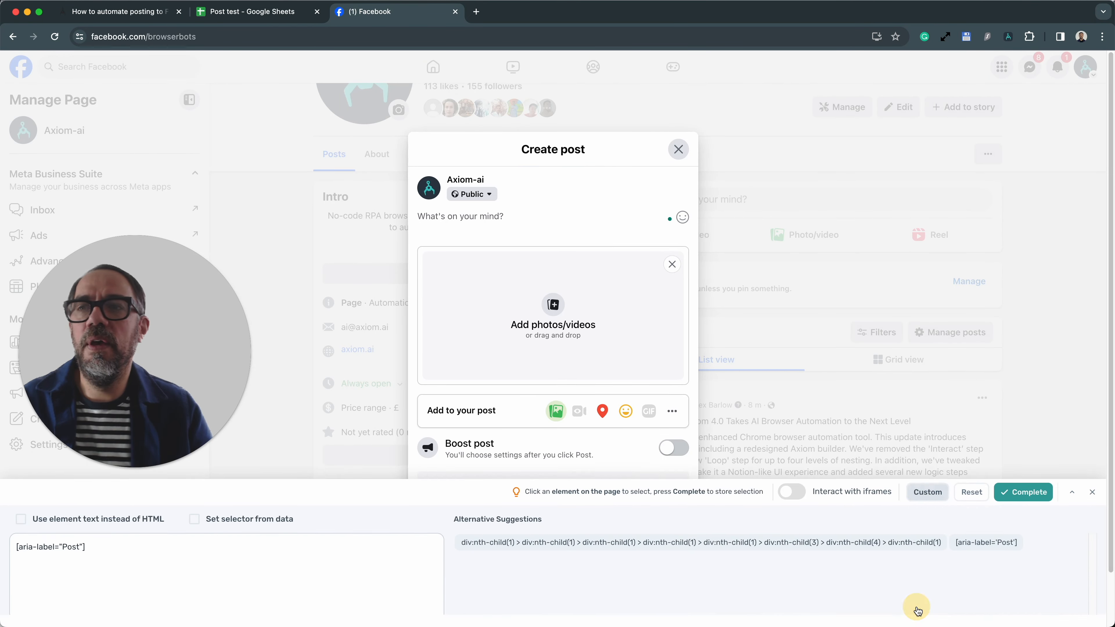
triple_click(110, 531)
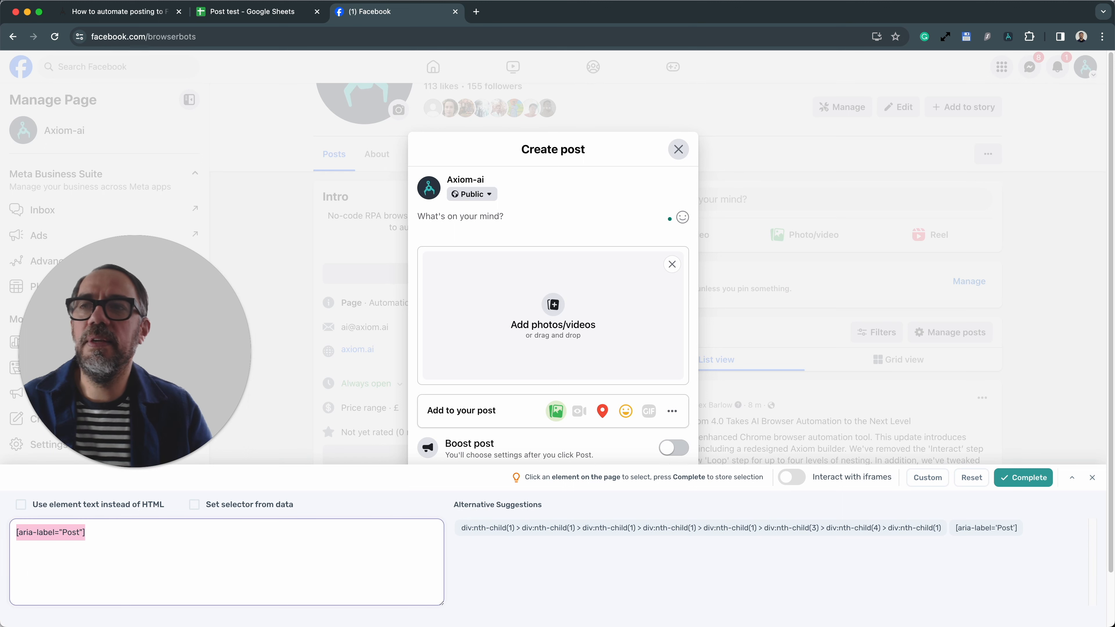
left_click(93, 559)
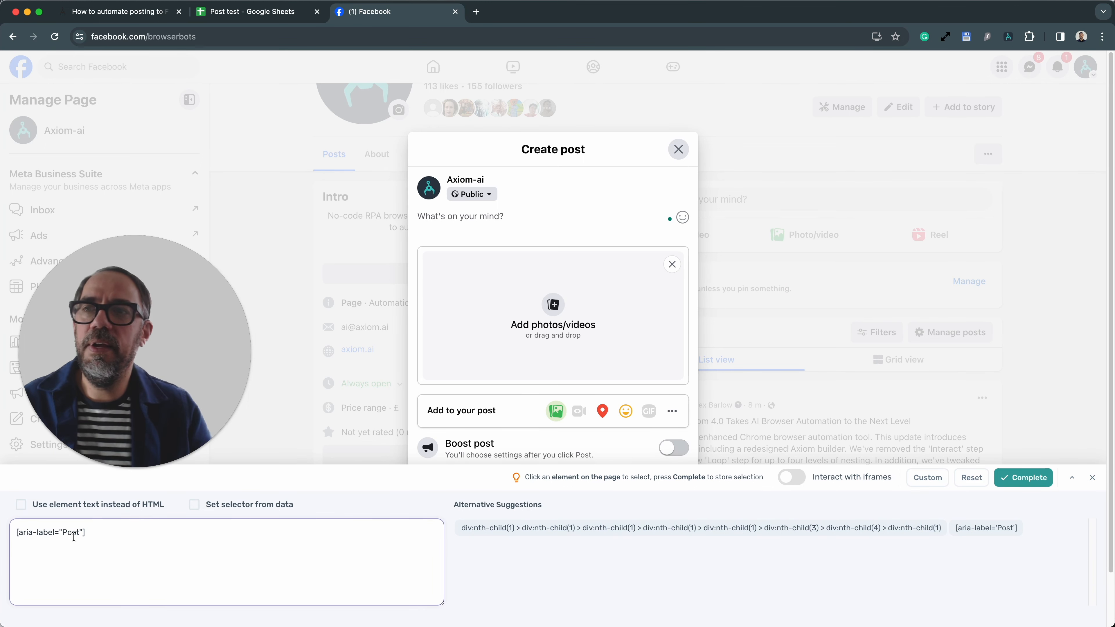
left_click(21, 504)
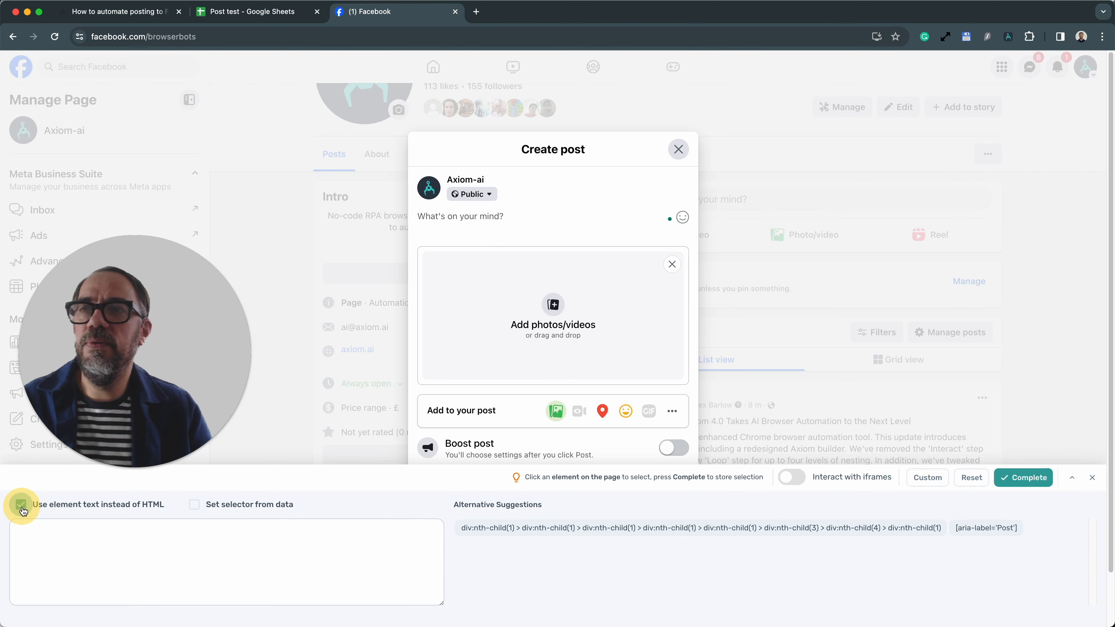
left_click(42, 546)
type("Post")
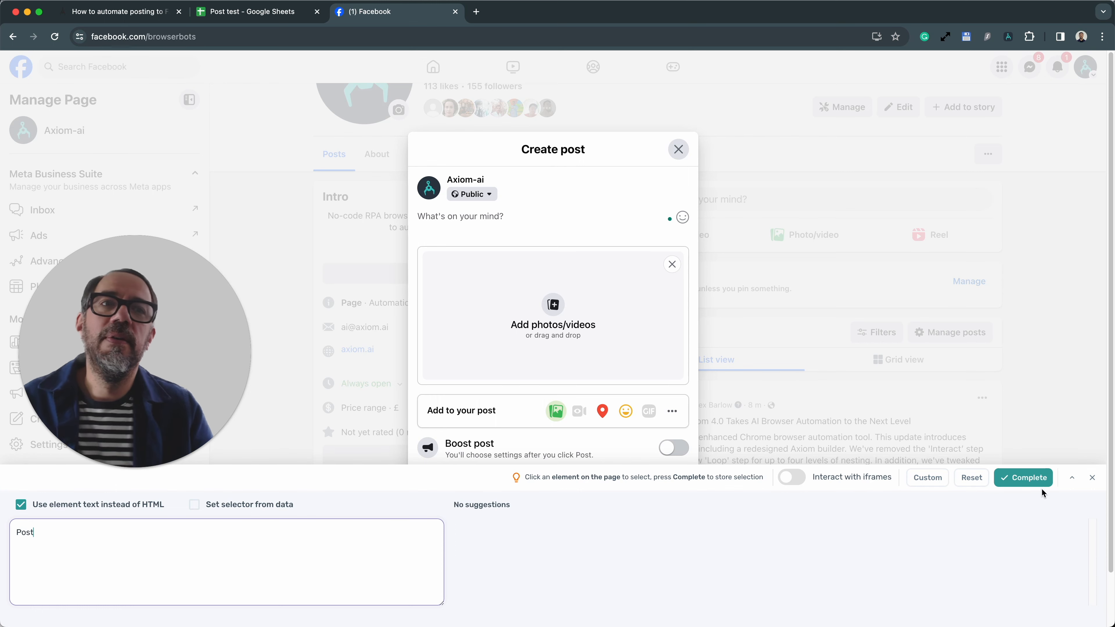
left_click(1092, 477)
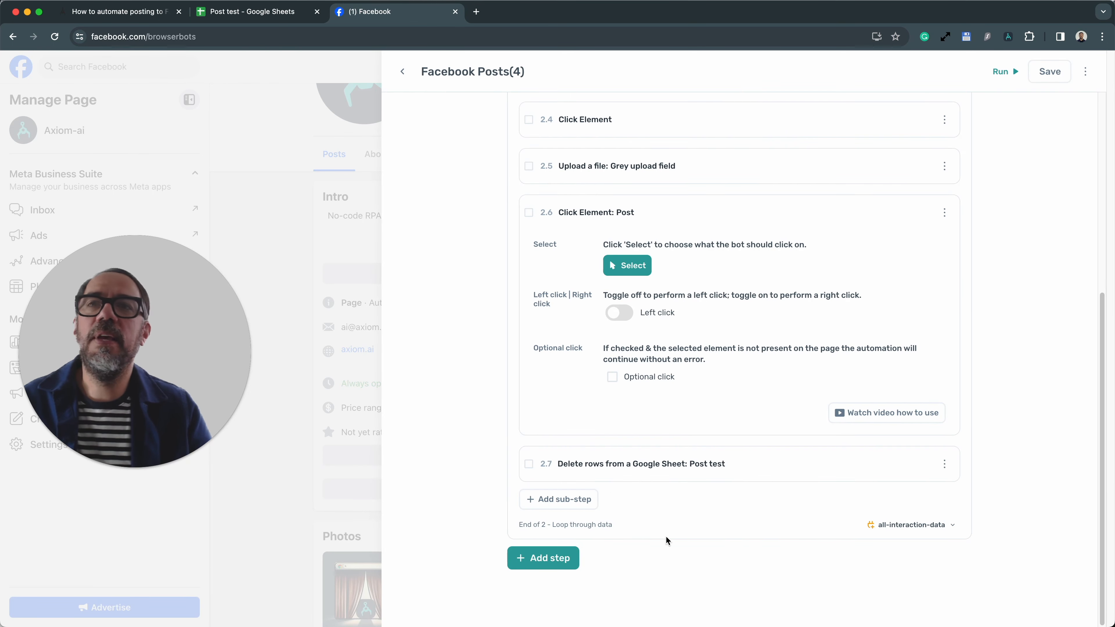
- Collapse step 2.6, Click Element: Post, in the loop
scroll(712, 496, "up", 7)
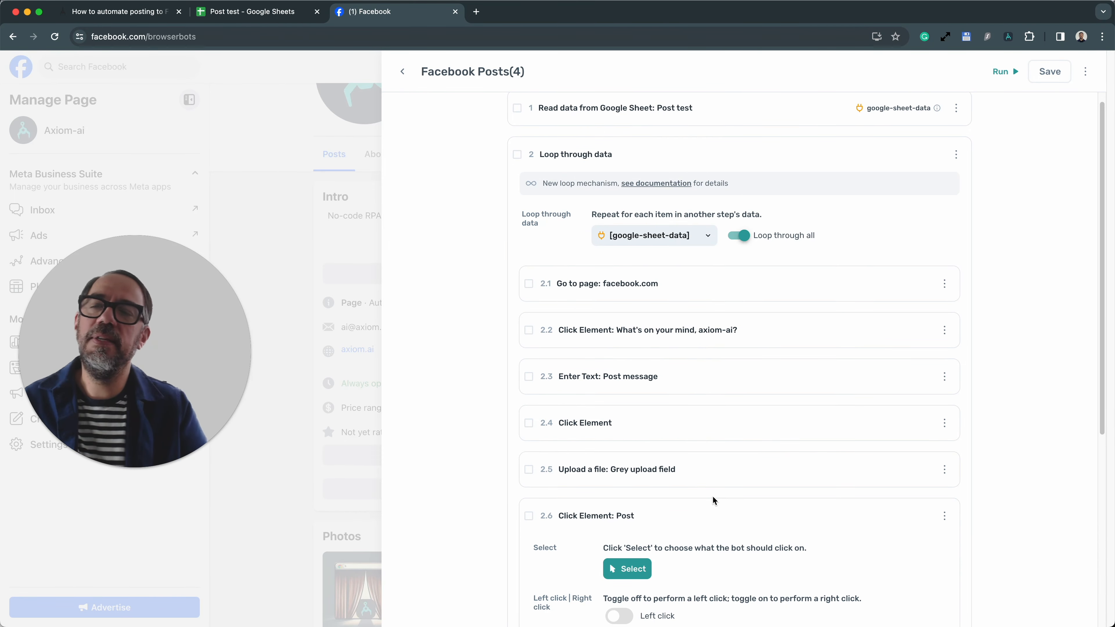
left_click_drag(217, 376, 213, 527)
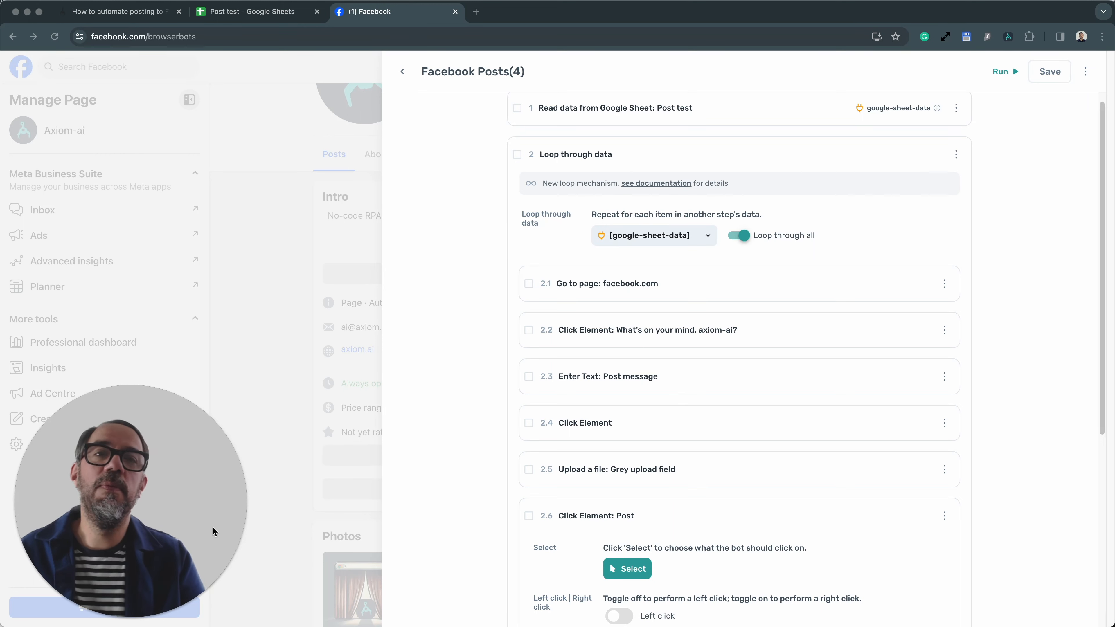
left_click(792, 510)
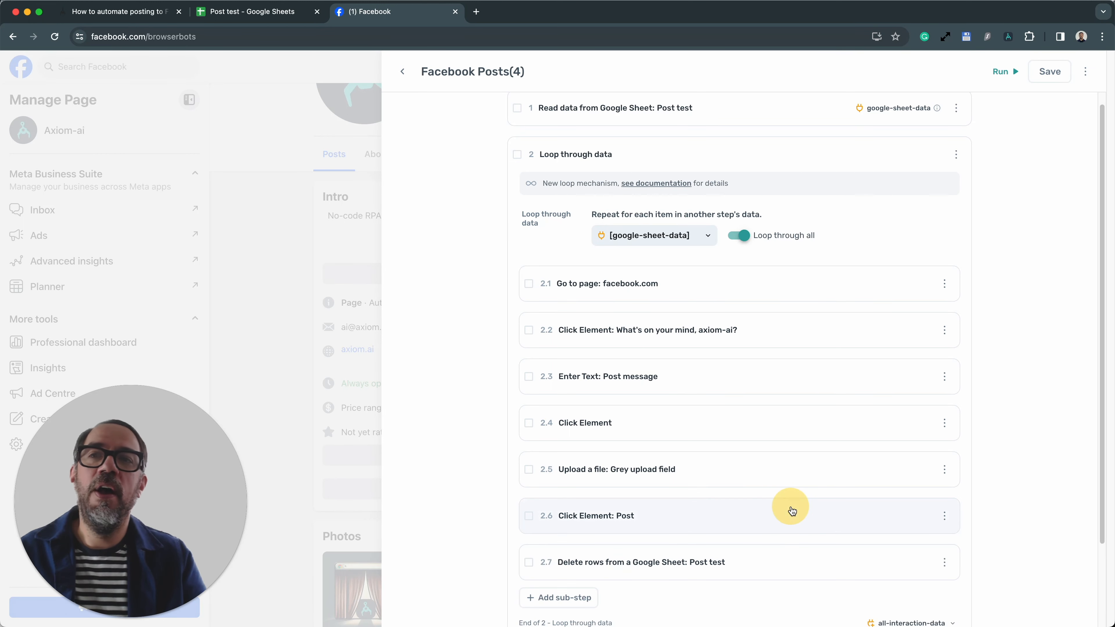